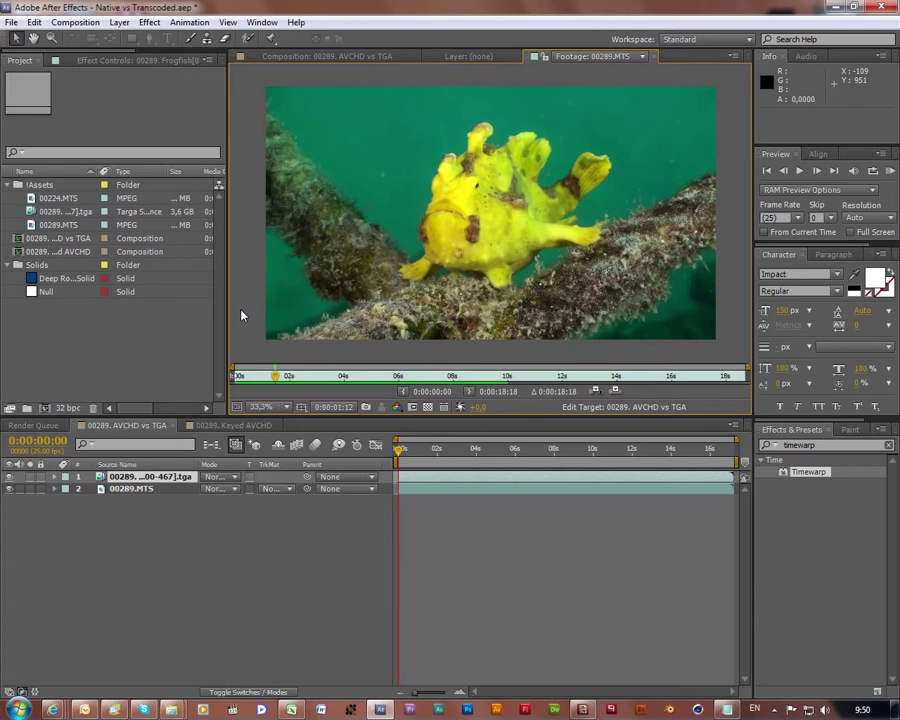
Preview the footage, then set the TGA layer's blend mode to Difference so the comp turns black.
key(space)
click(235, 480)
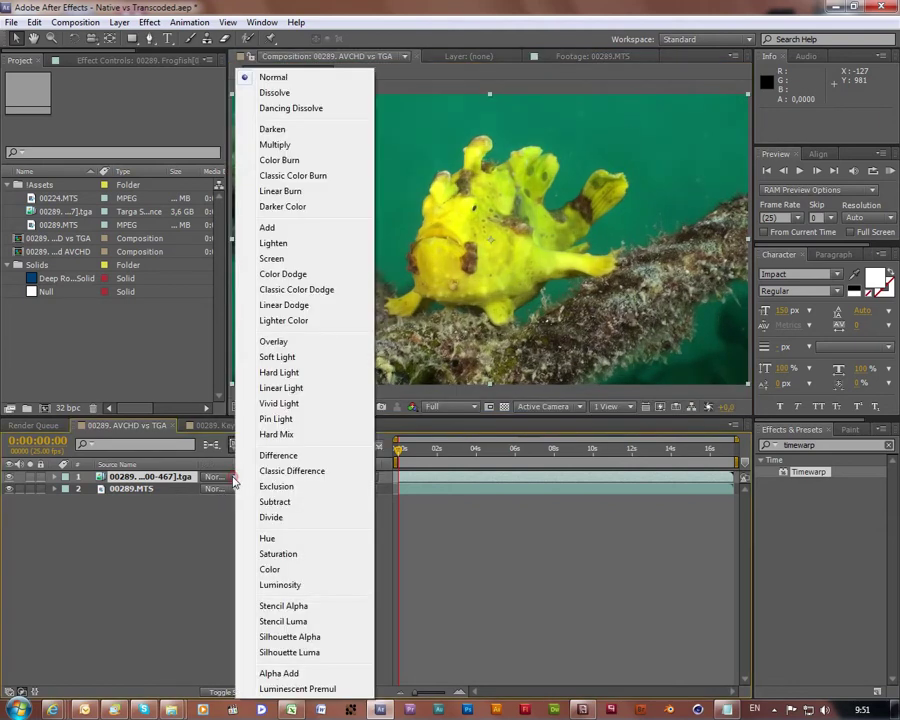
click(279, 457)
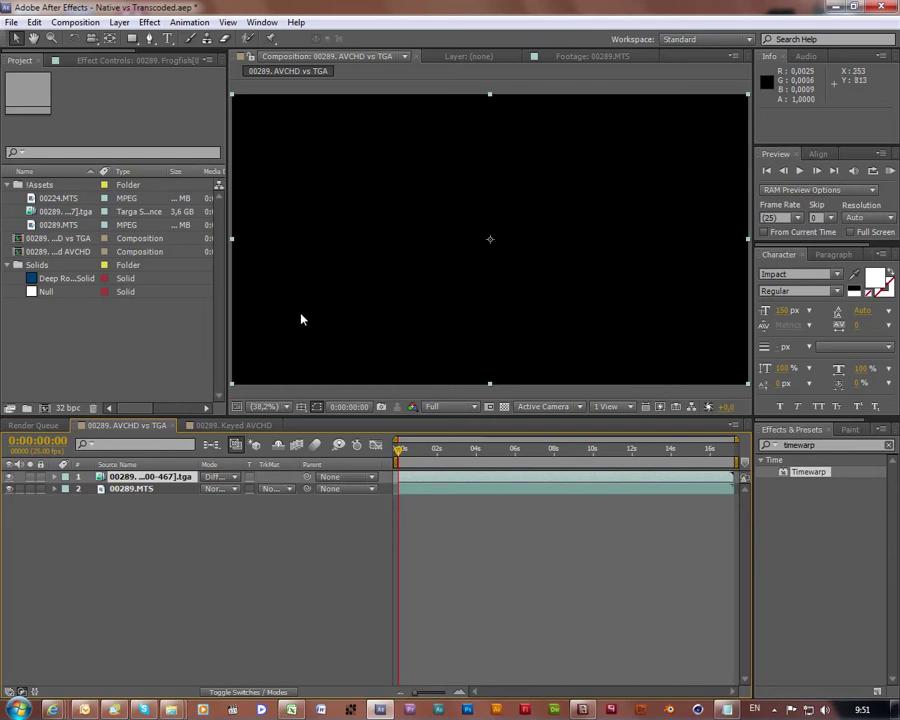
Turn on Linearize Working Space in Project Settings.
click(68, 408)
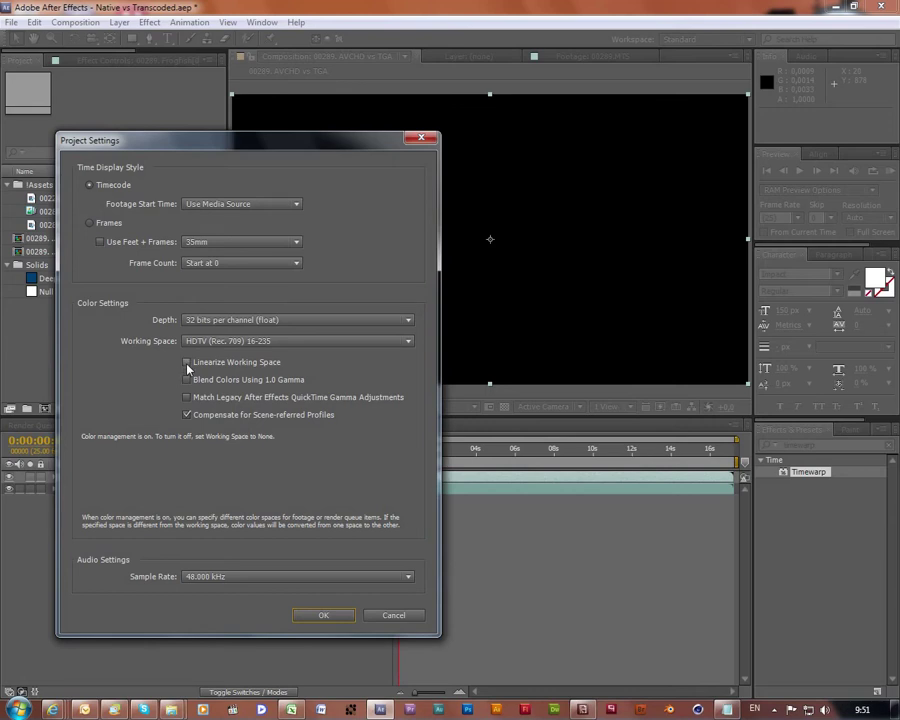
click(187, 365)
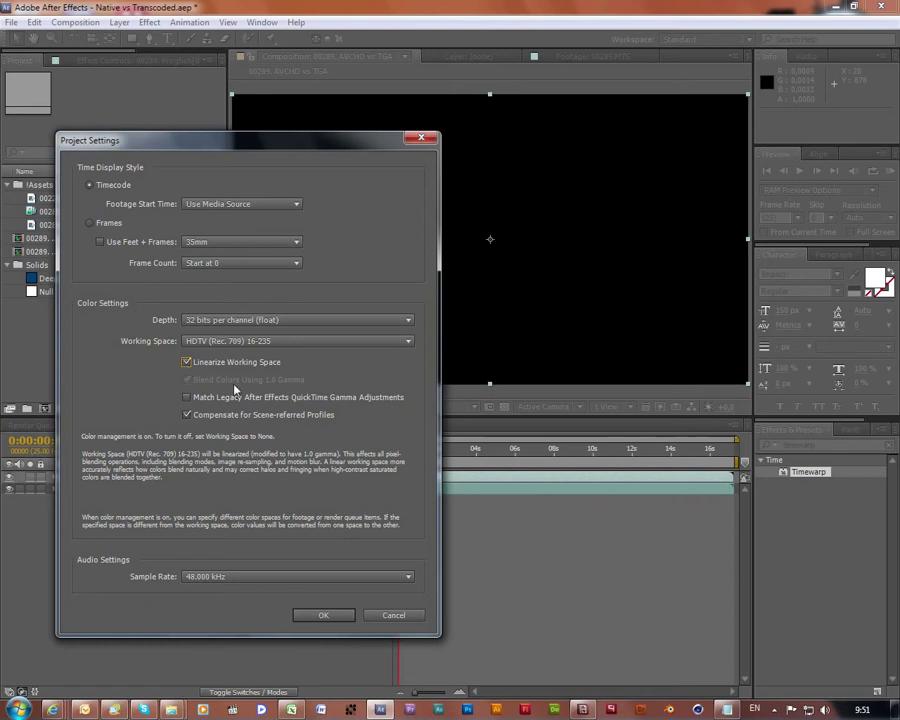
click(333, 617)
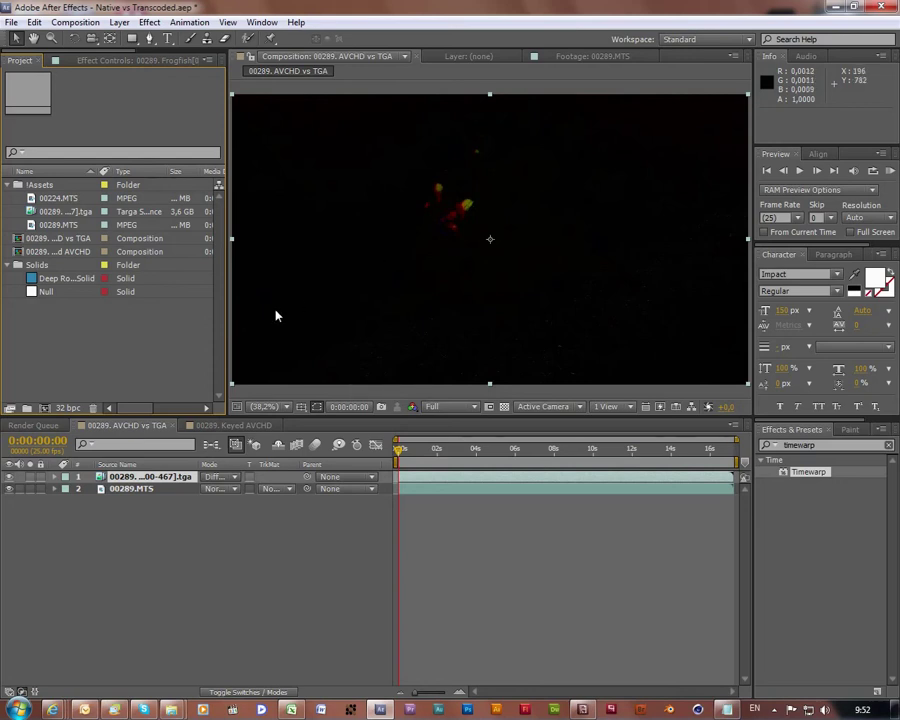
Turn Linearize Working Space back off and switch to the 00289. Keyed AVCHD composition.
click(77, 409)
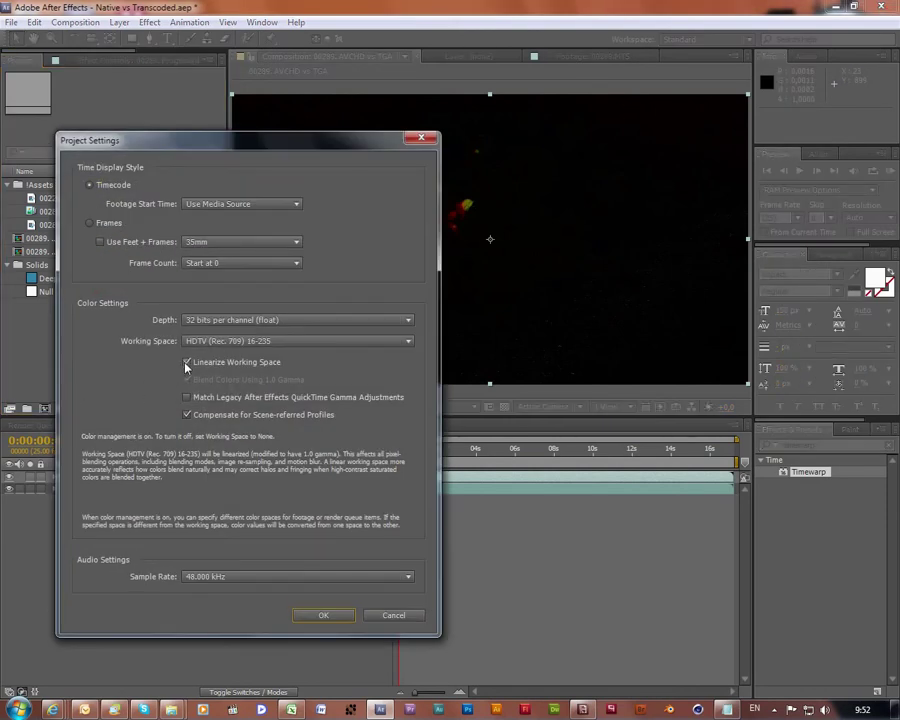
click(186, 364)
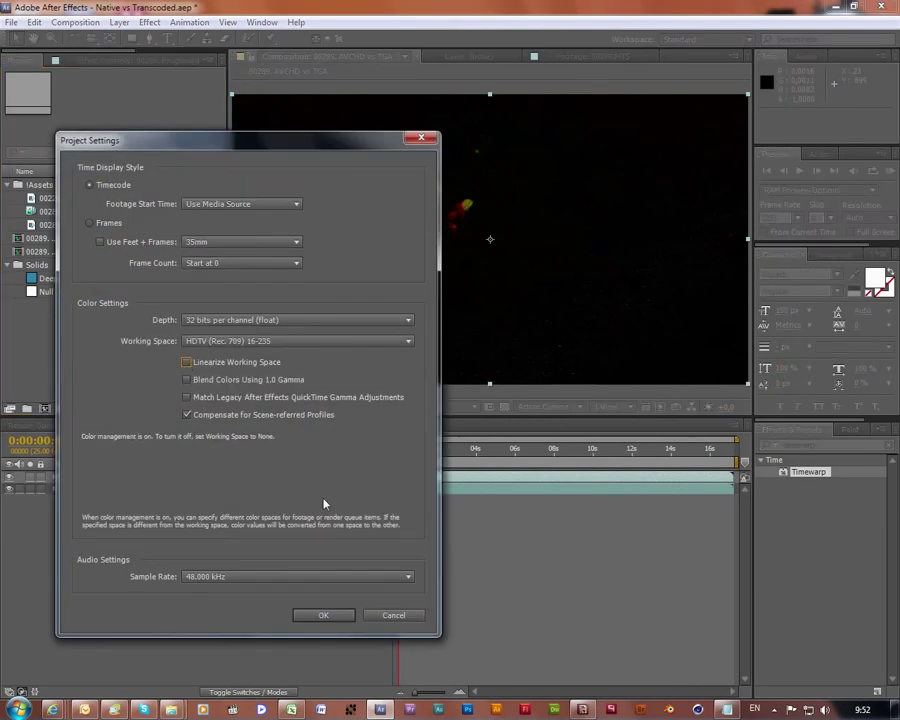
click(325, 614)
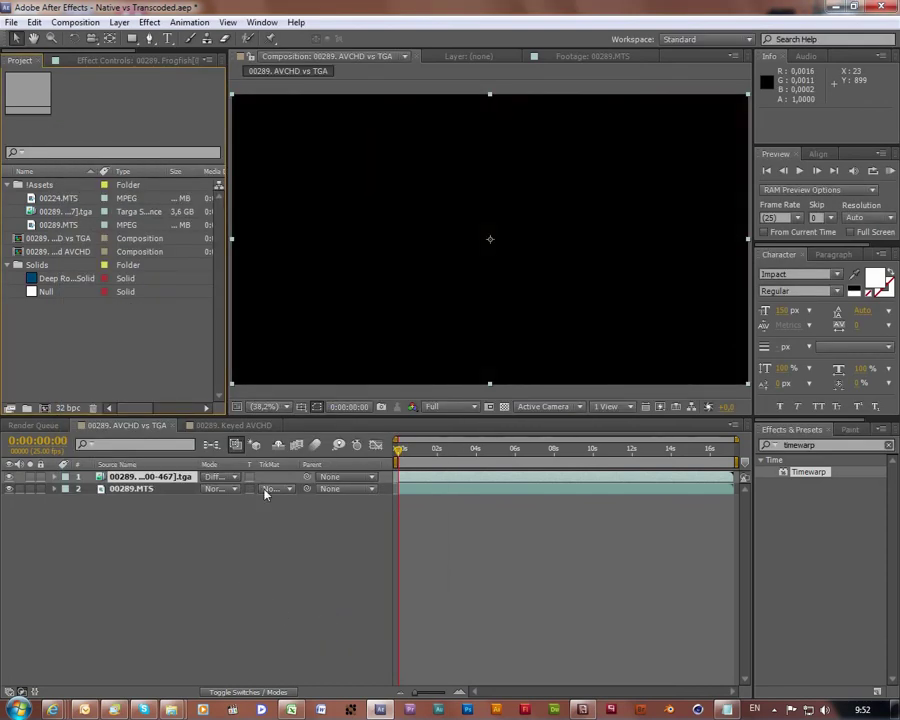
click(252, 427)
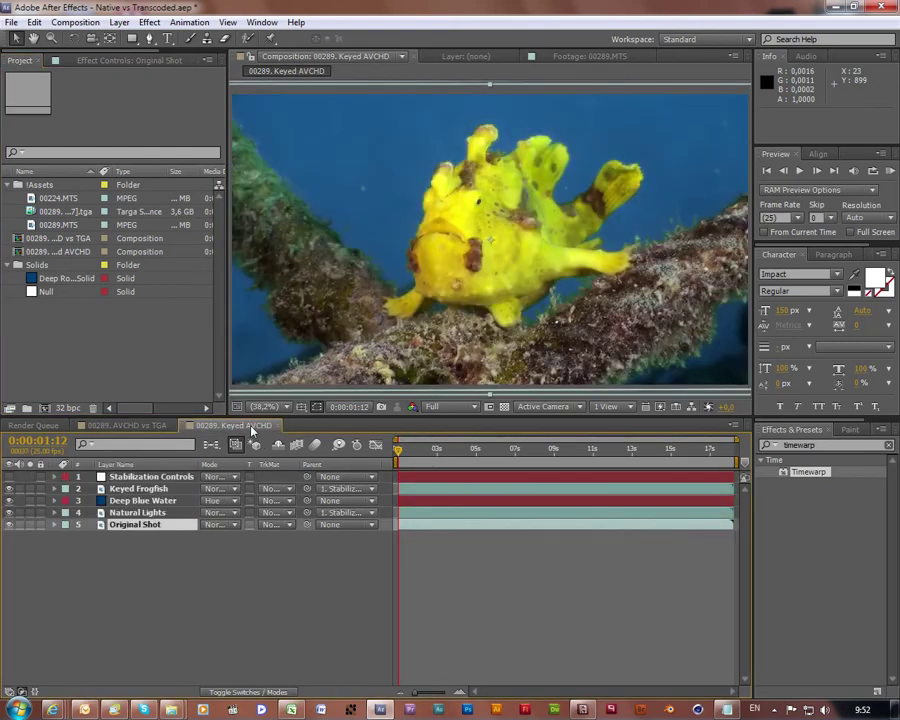
On the Keyed Frogfish layer, disable the Curves effect and enable the Primatte Keyer.
click(130, 62)
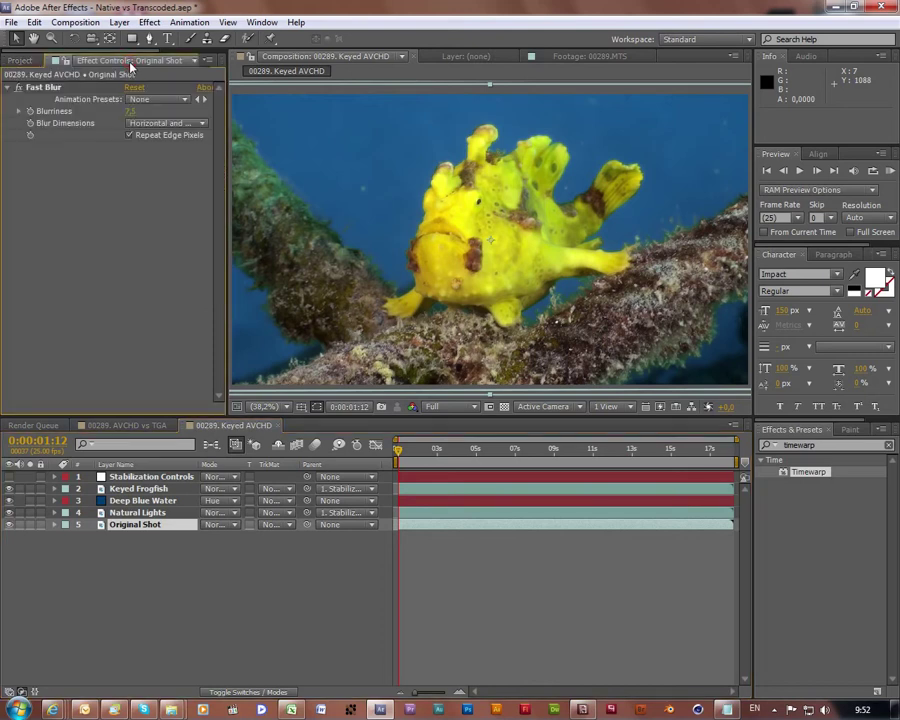
click(134, 490)
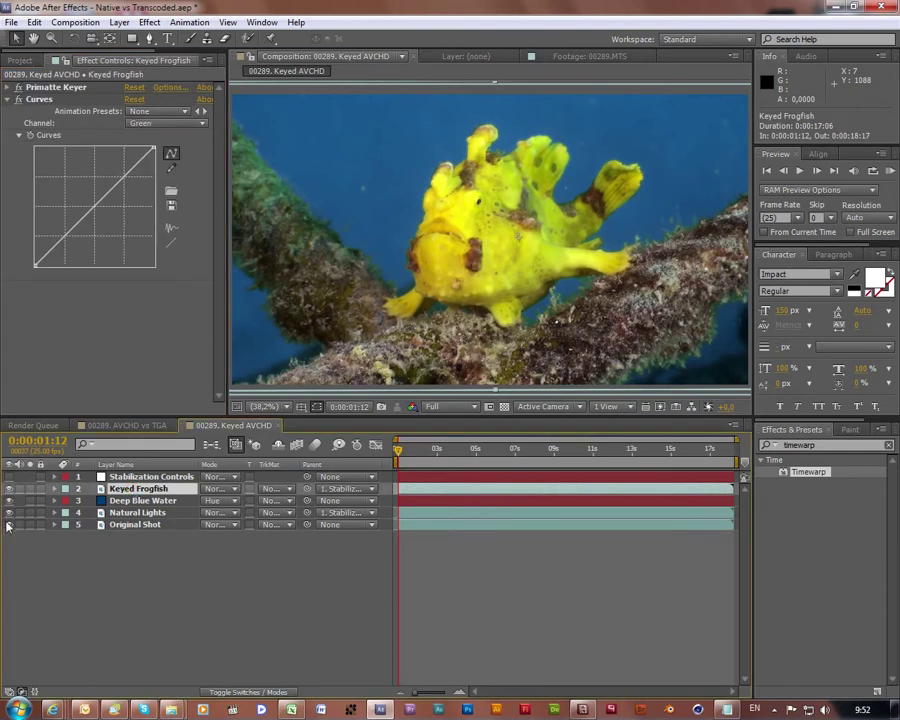
click(17, 100)
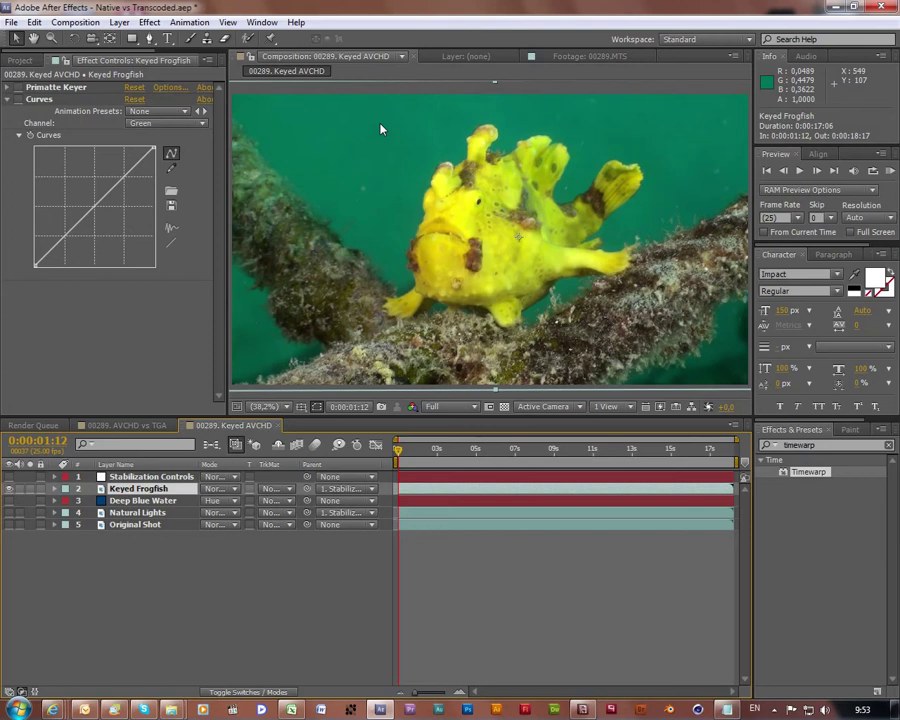
click(17, 88)
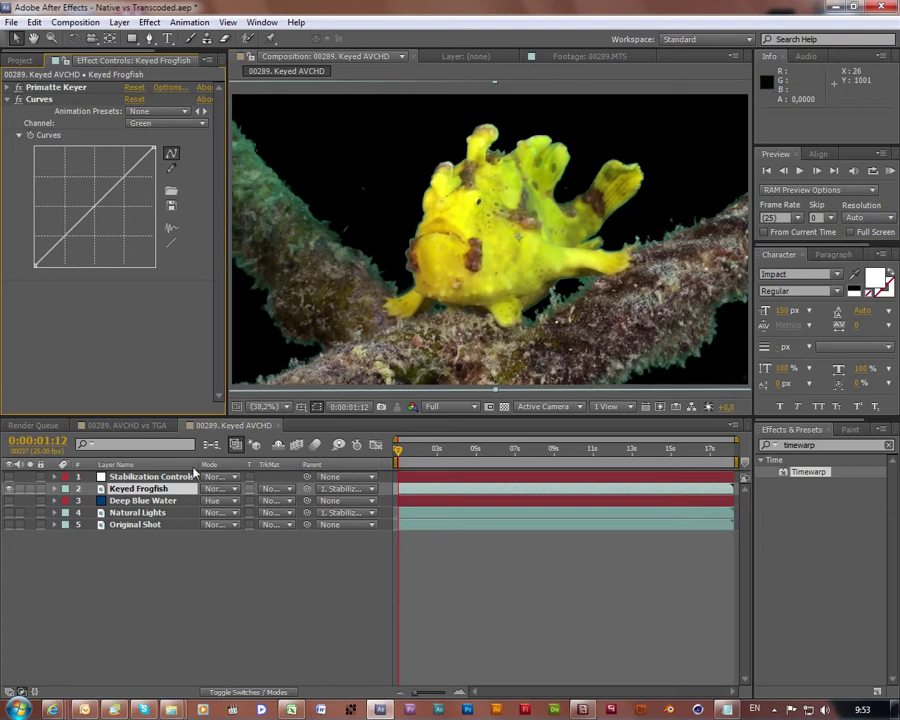
Make Deep Blue Water, Natural Lights and Original Shot visible, then select Original Shot.
click(9, 501)
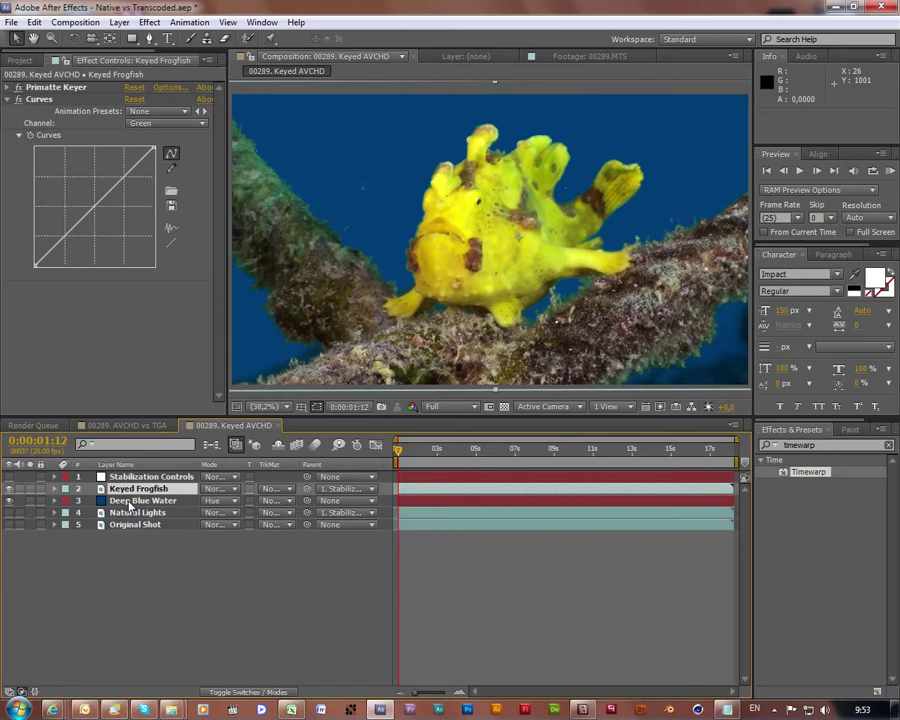
click(9, 500)
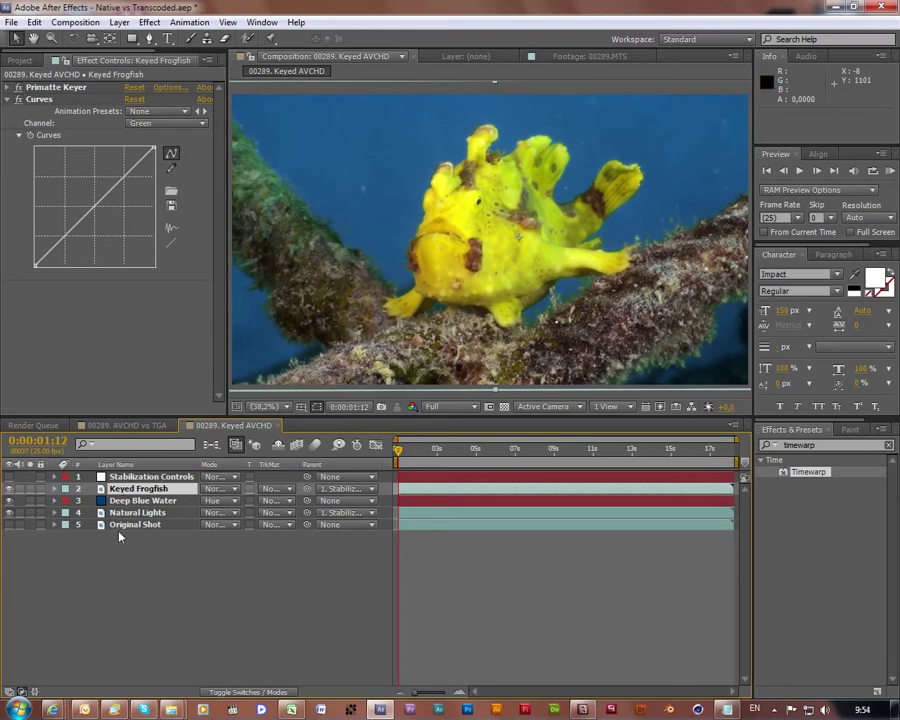
click(11, 525)
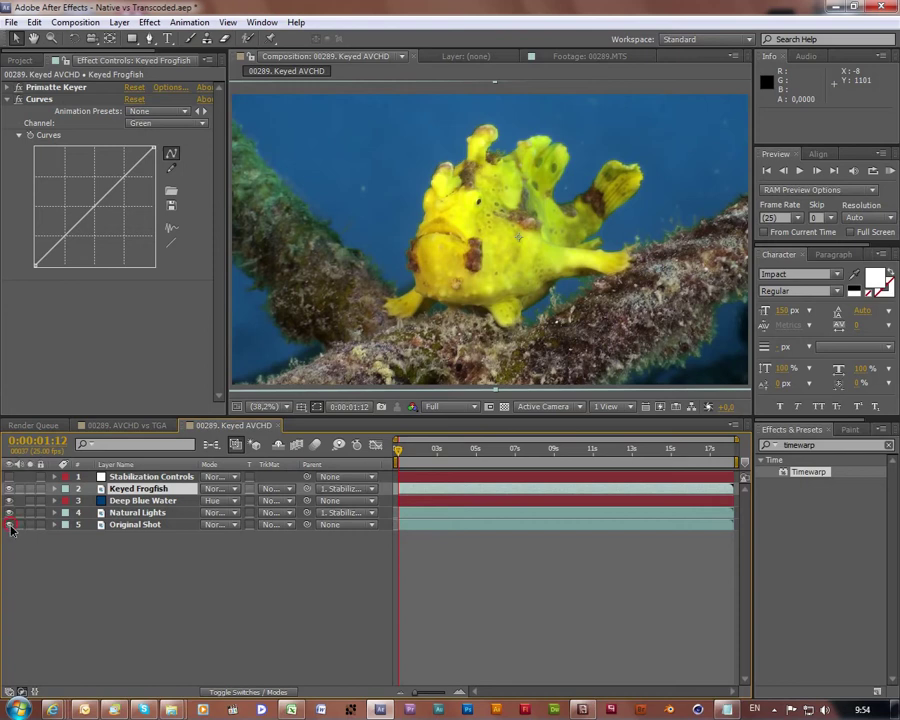
click(129, 525)
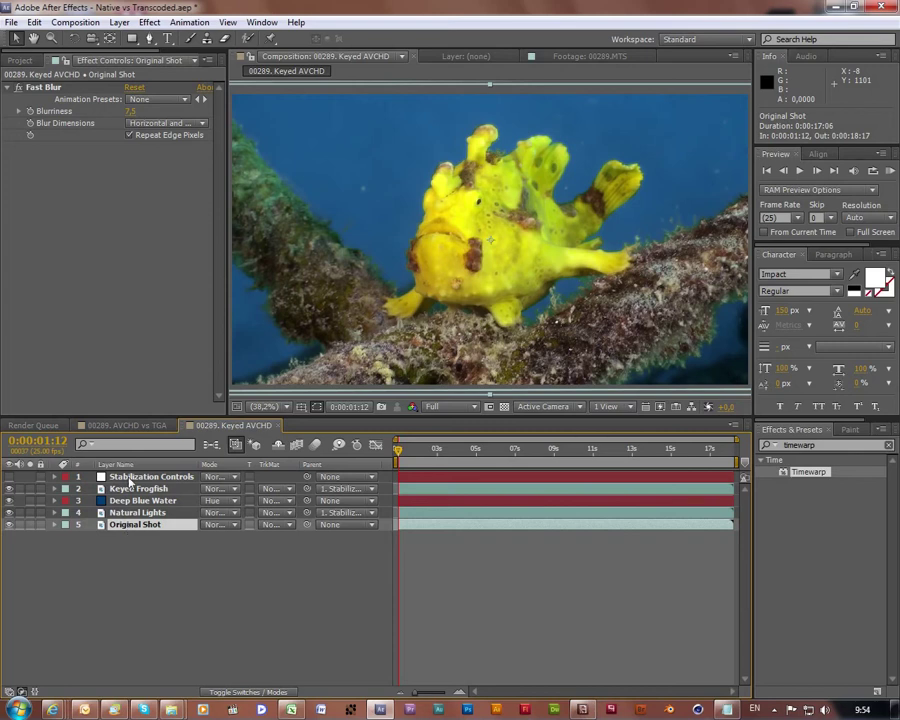
Duplicate the Keyed AVCHD composition, rename it 00289. Keyed TGA, and open it.
click(19, 60)
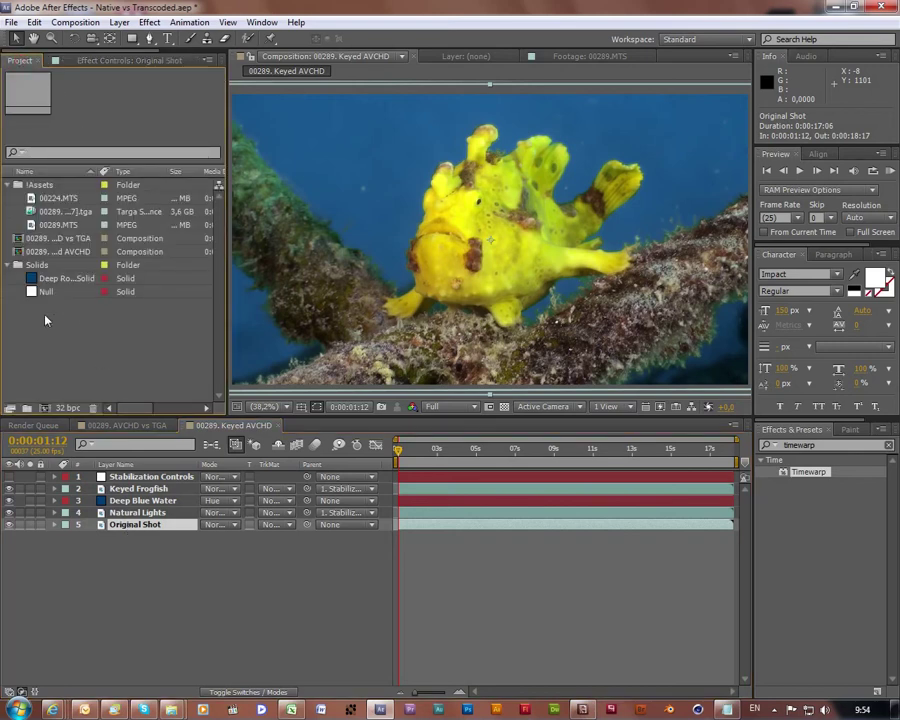
click(17, 252)
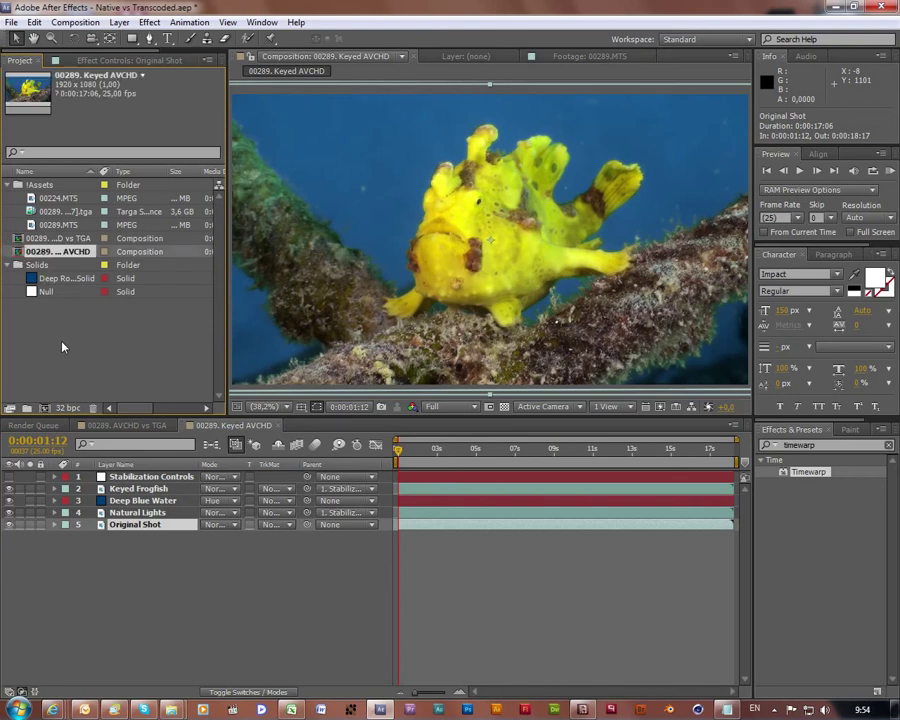
key(ctrl+d)
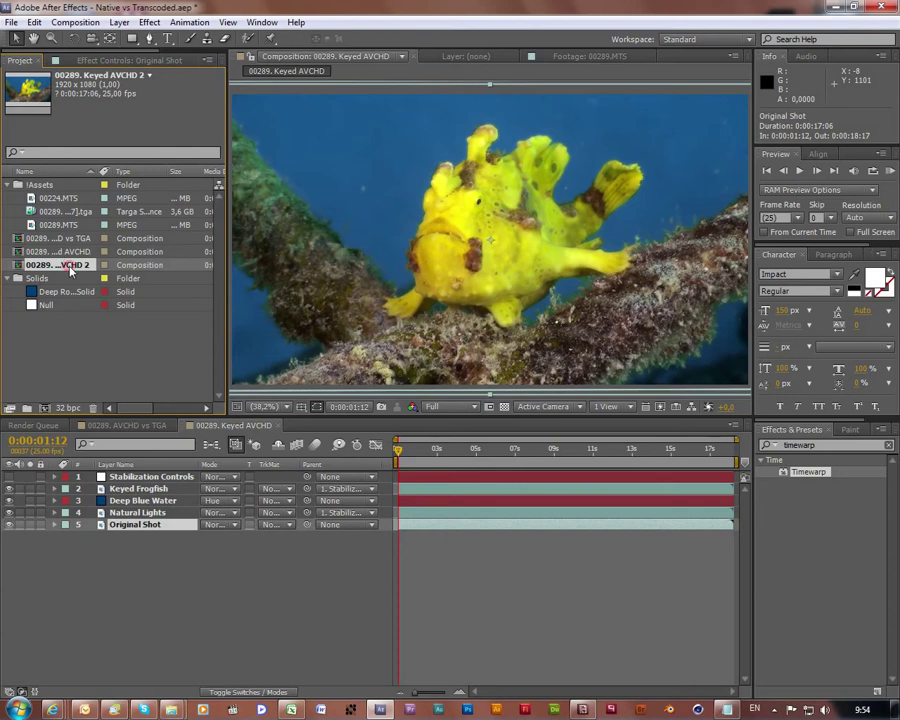
key(Return)
key(End)
key(shift+Left)
key(shift+Left)
key(shift+Left)
key(shift+Left)
key(shift+Left)
key(shift+Left)
key(shift+Left)
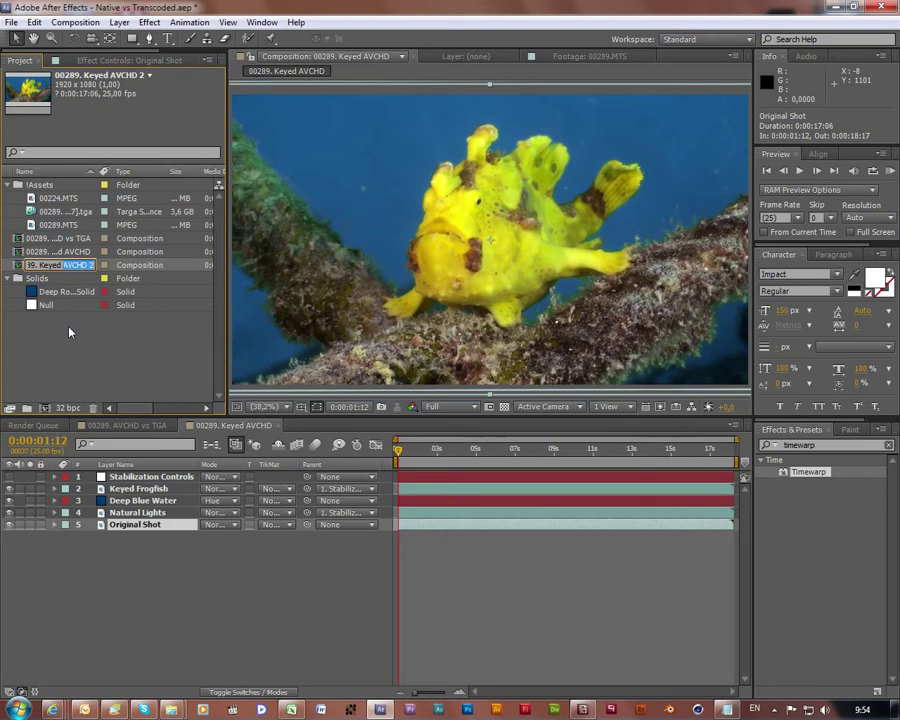
text(TGA)
key(Return)
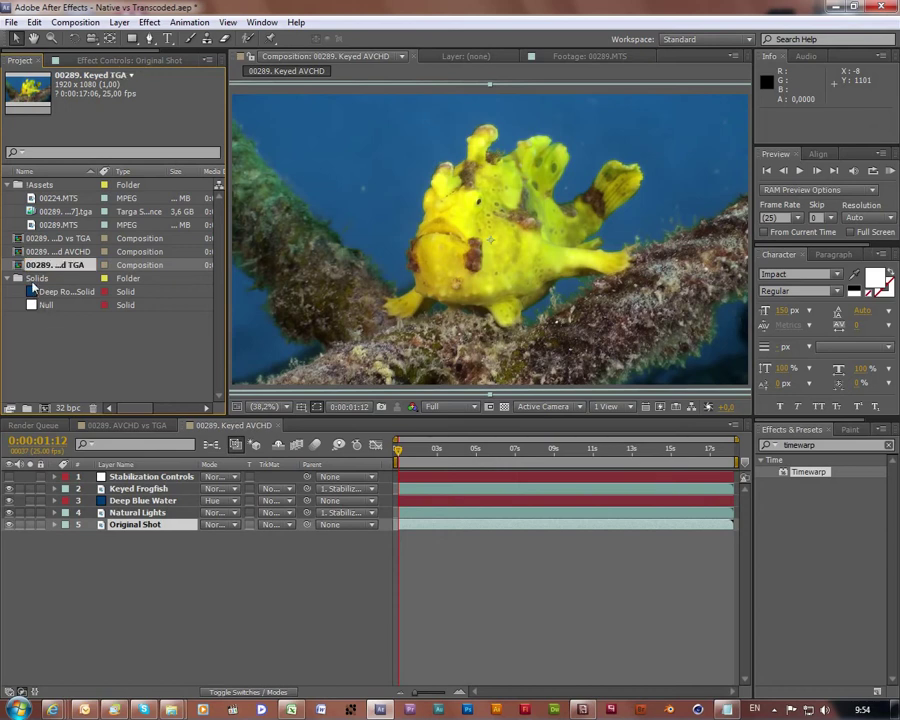
double_click(18, 266)
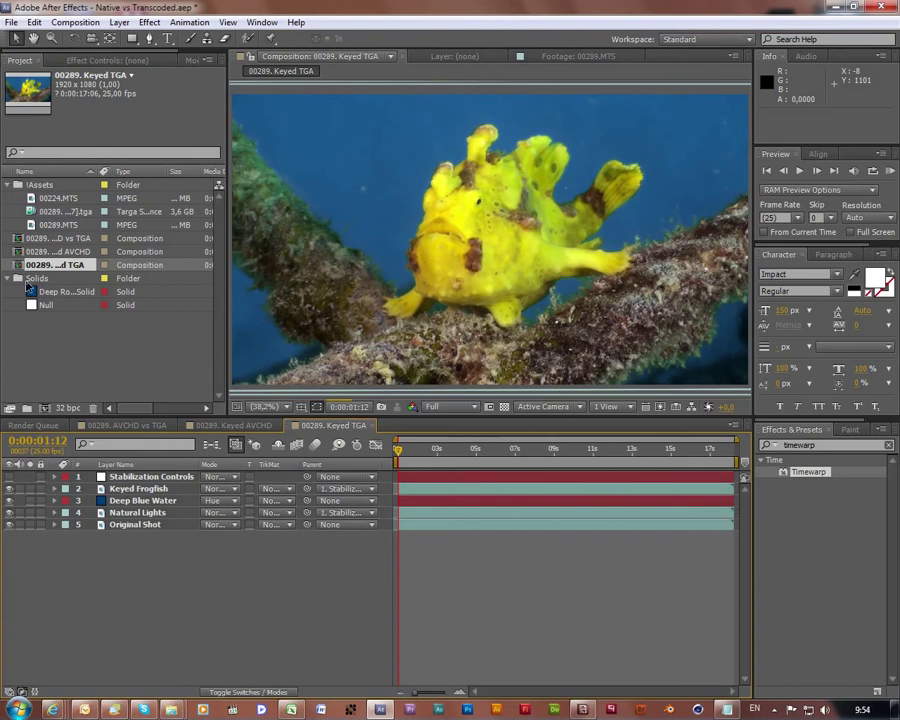
Replace the Keyed Frogfish, Natural Lights and Original Shot sources with the TGA sequence, then return to AVCHD vs TGA.
click(138, 489)
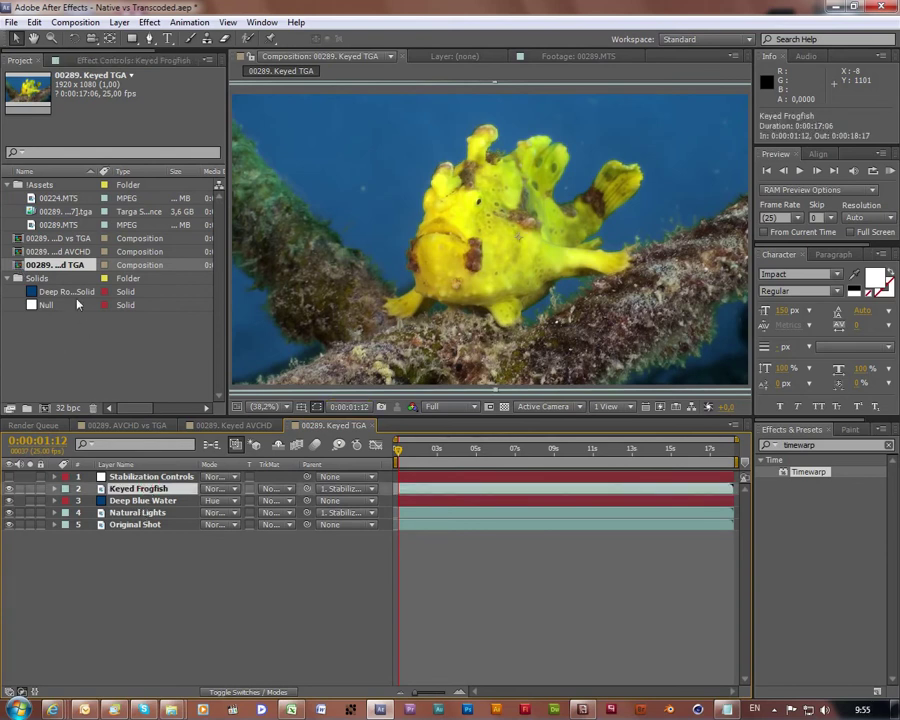
click(29, 212)
drag(29, 218, 116, 489)
click(130, 513)
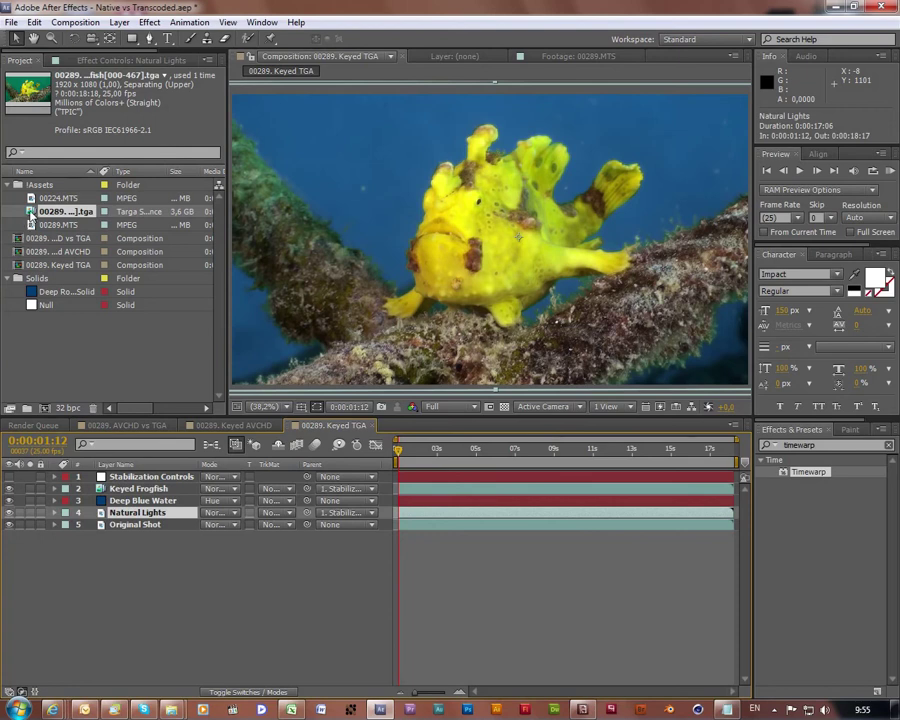
drag(31, 213, 130, 513)
click(129, 524)
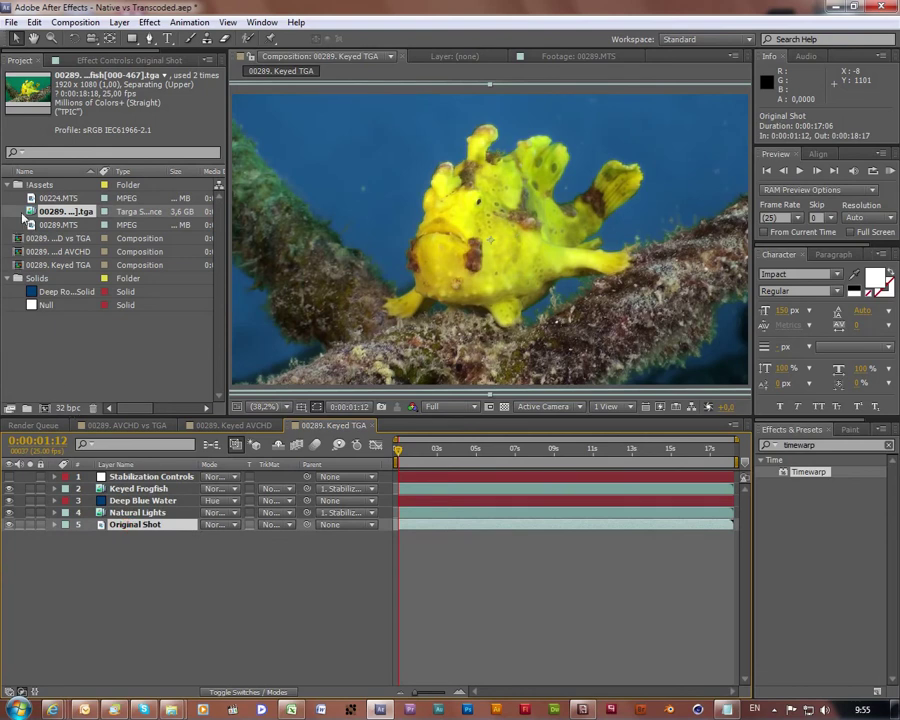
drag(31, 213, 129, 526)
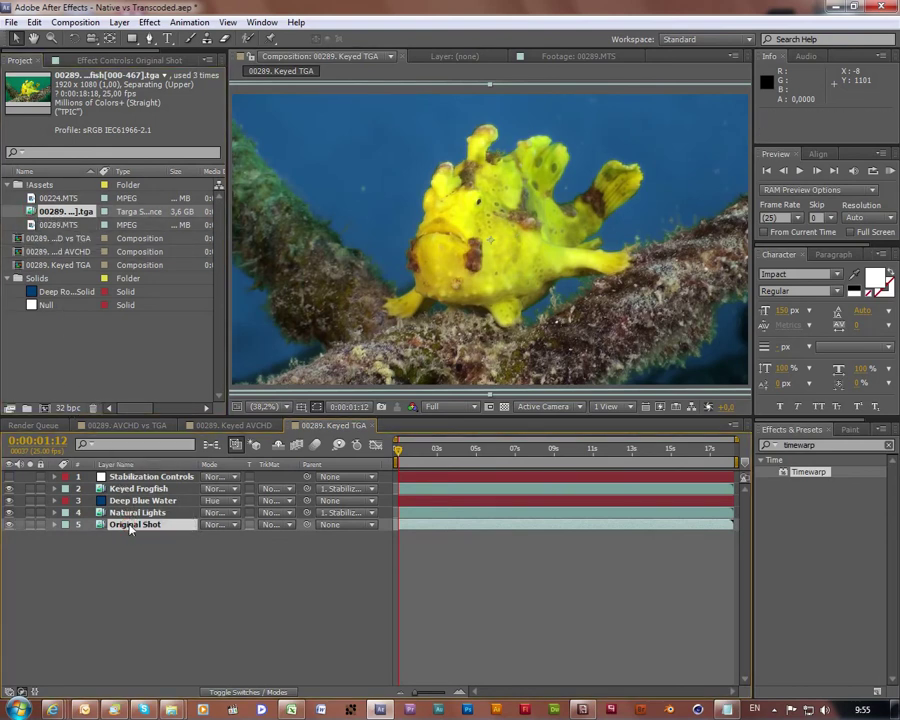
click(123, 427)
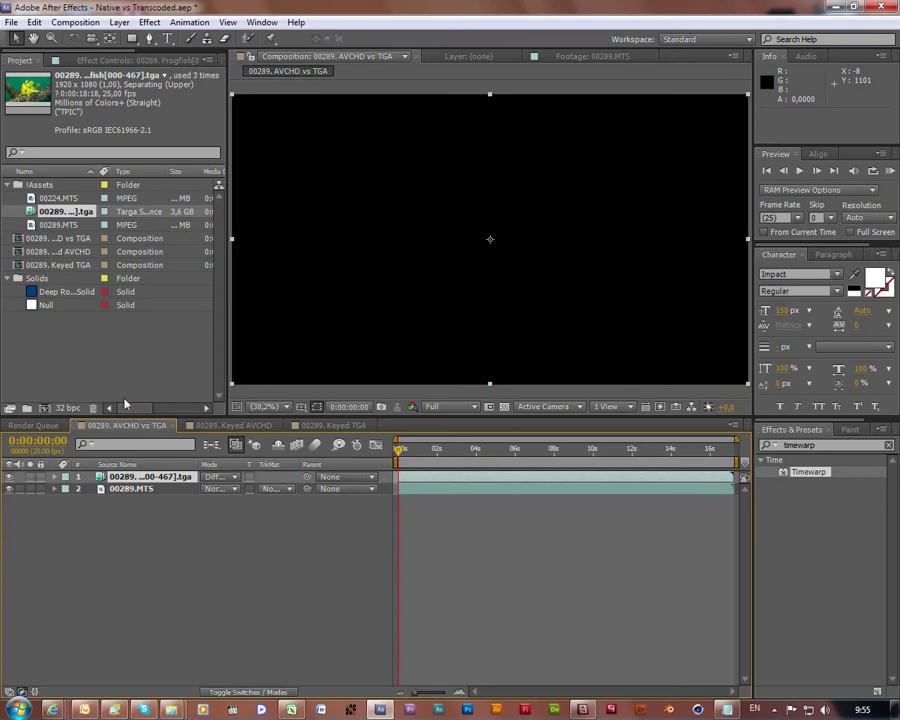
Add the Keyed AVCHD and Keyed TGA comps as layers in AVCHD vs TGA.
click(17, 252)
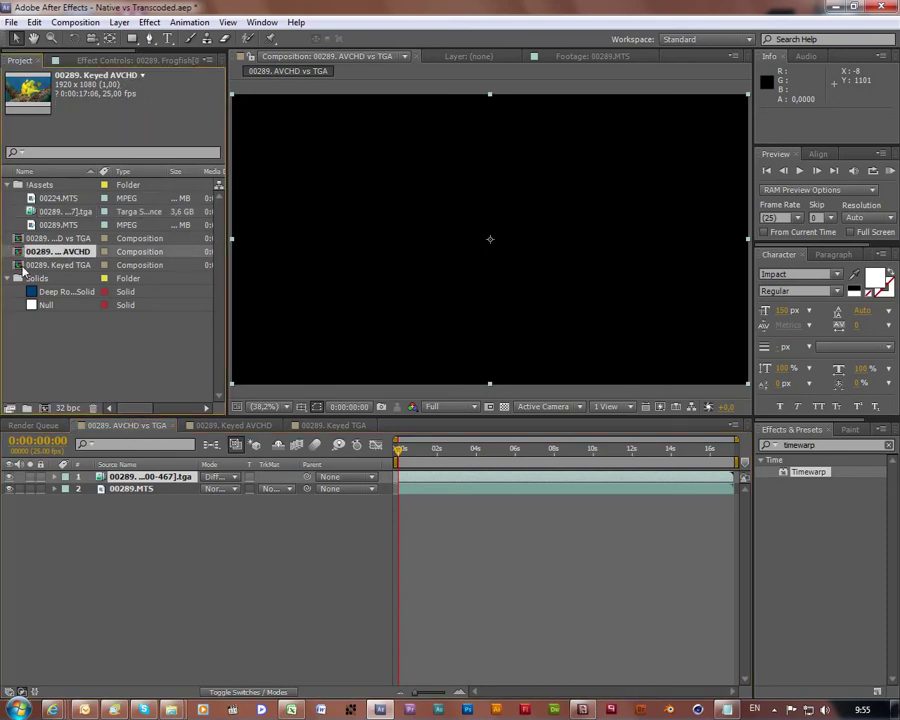
shift+click(19, 265)
drag(20, 268, 90, 478)
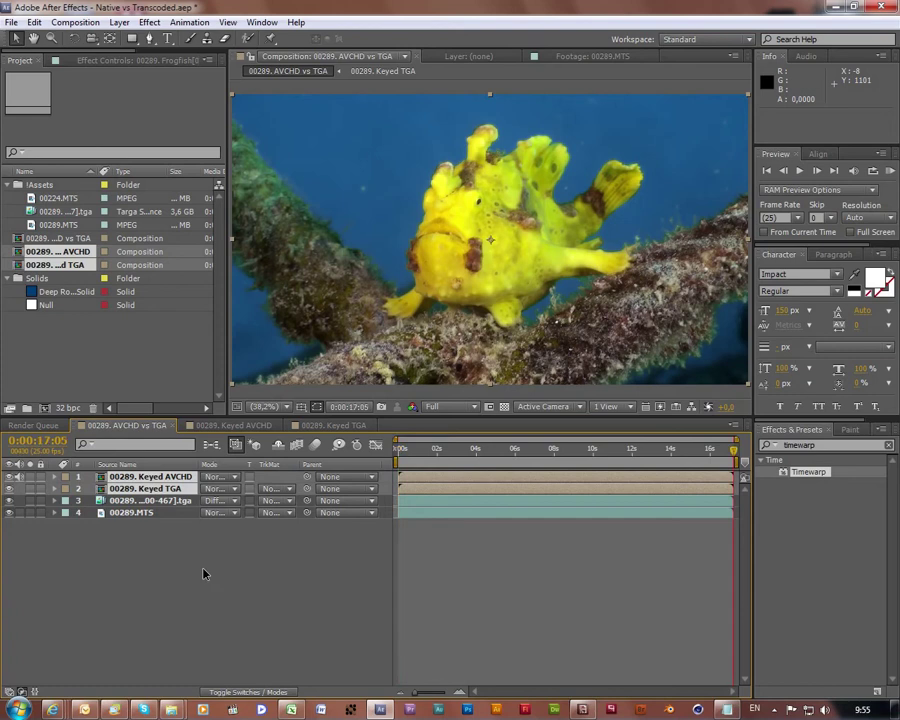
key(End)
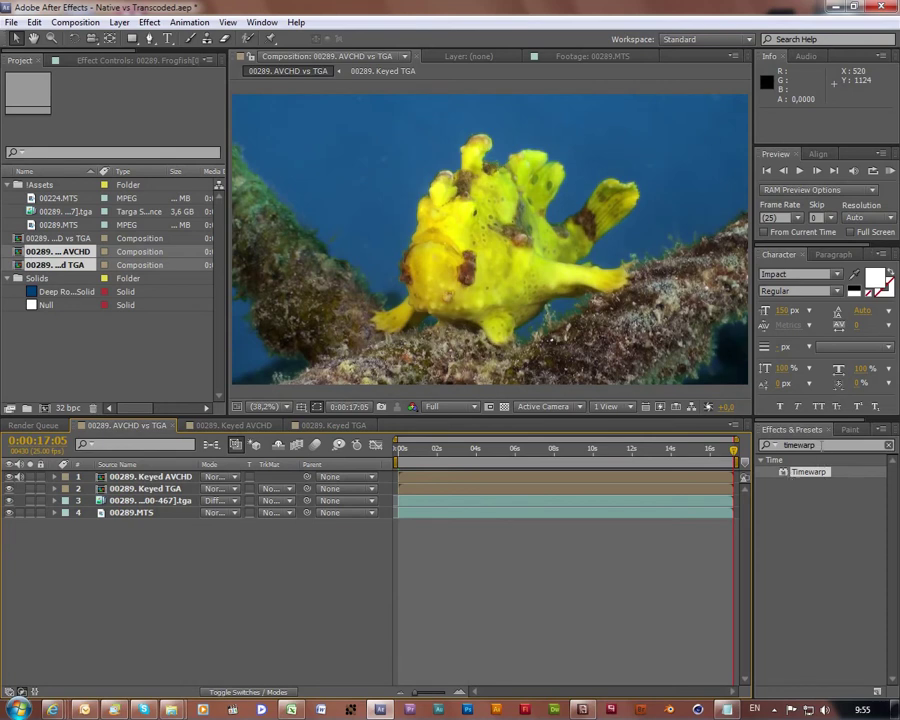
Apply the Compress-Expand Dynamic Range preset to the Keyed AVCHD layer.
click(811, 536)
text(comp)
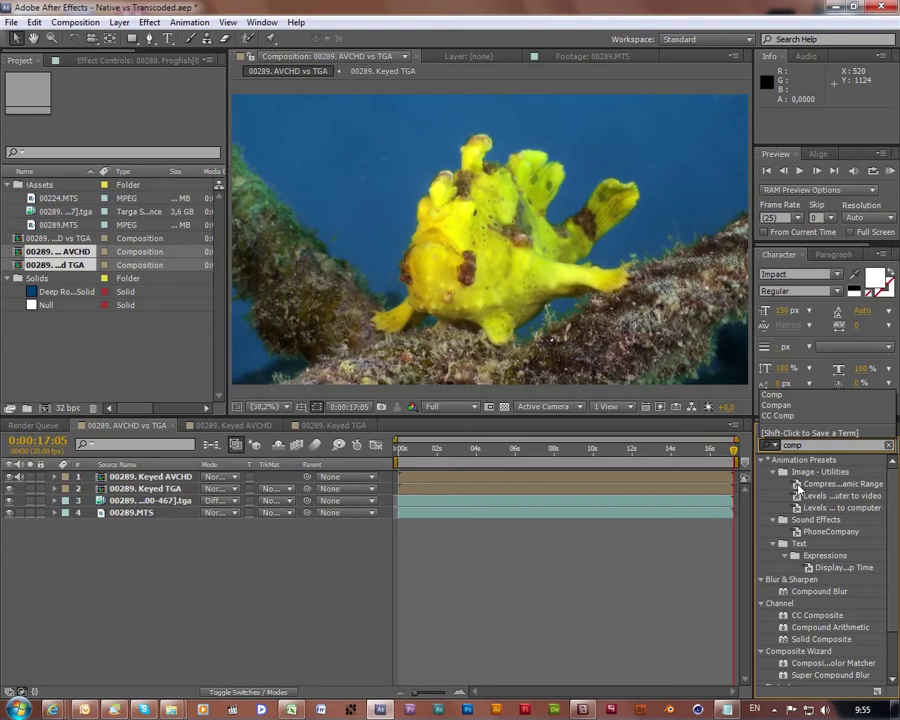
drag(797, 487, 480, 326)
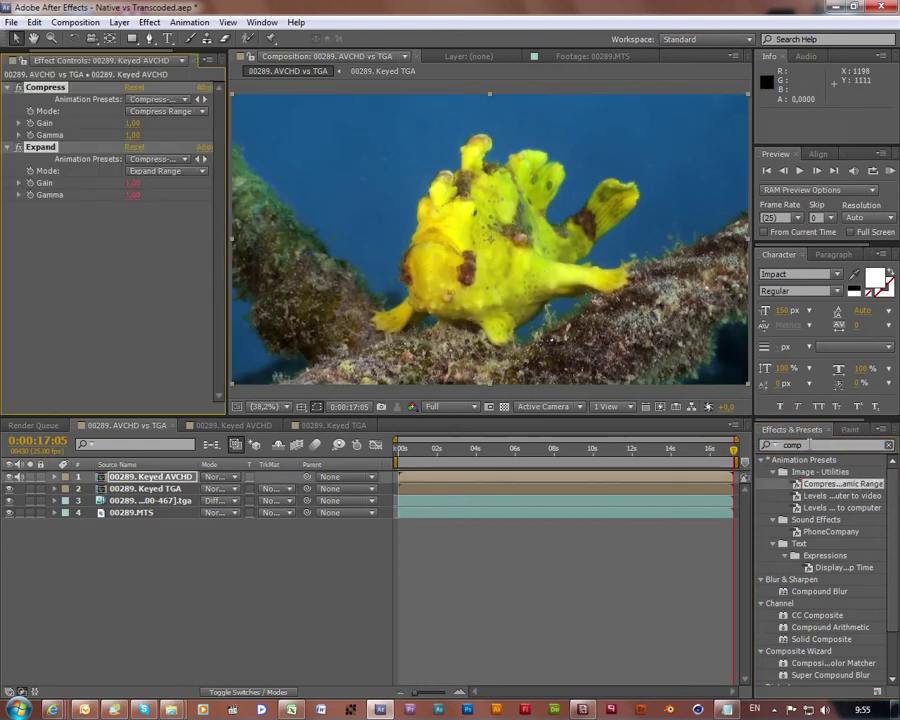
Add a Timewarp effect between Compress and Expand on Keyed AVCHD.
click(779, 447)
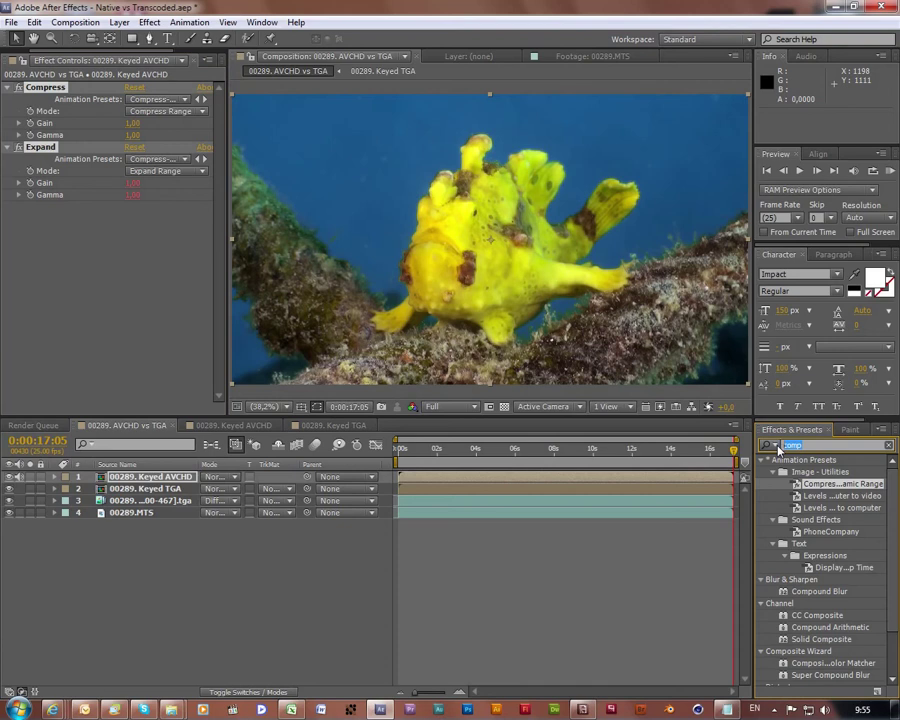
text(Timew)
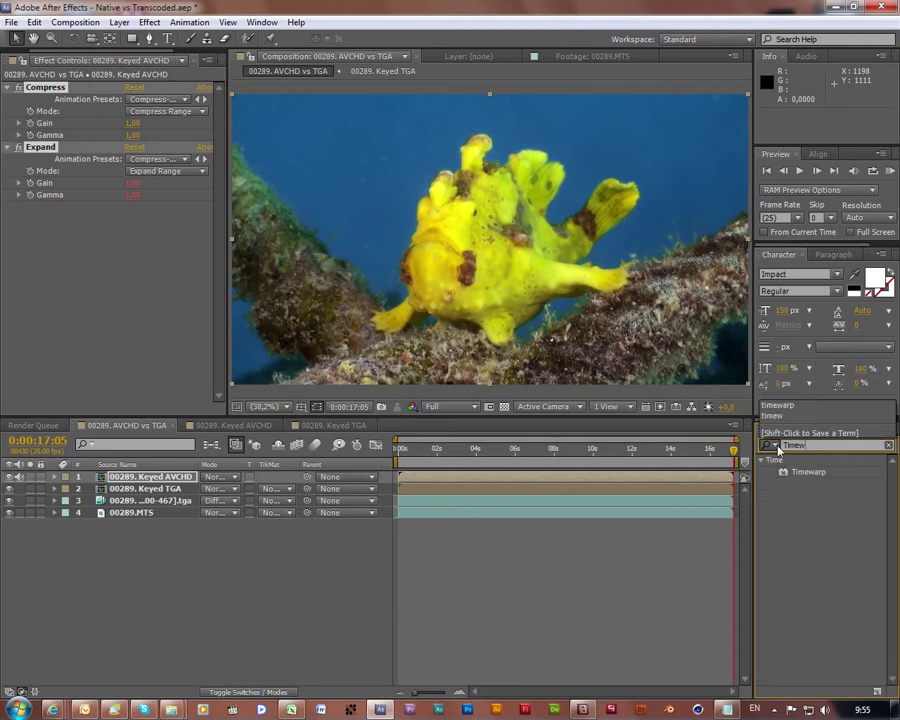
text(arp)
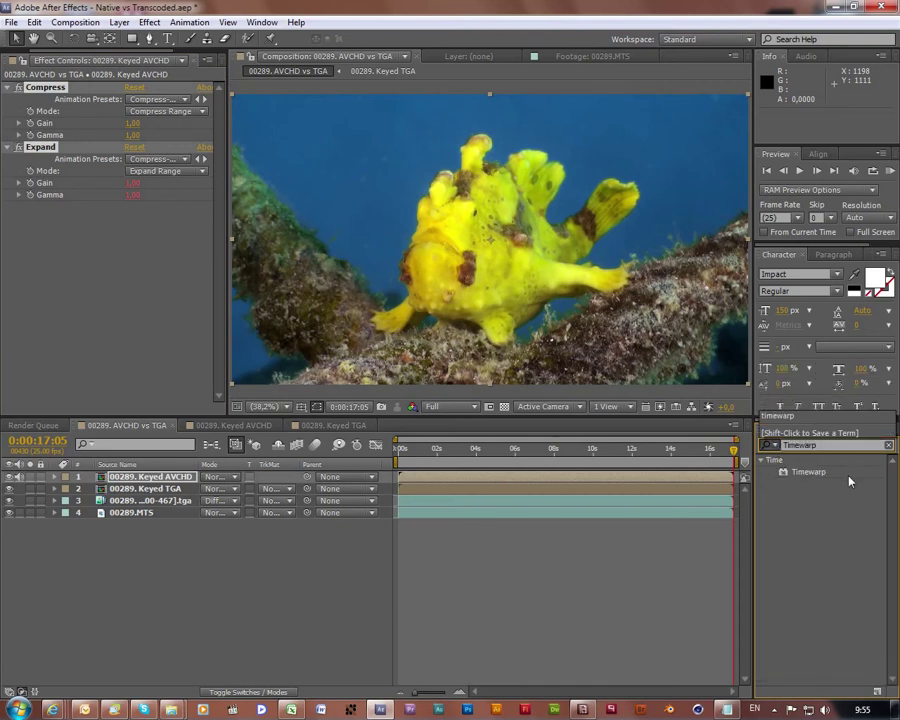
drag(790, 472, 125, 146)
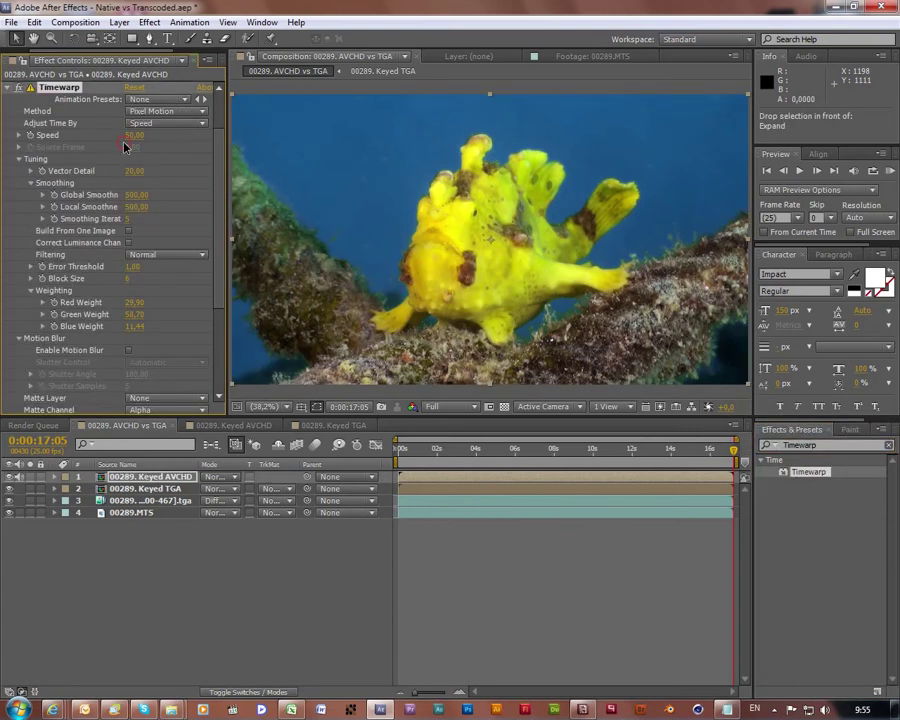
Collapse the Compress, Timewarp and Expand effects and select all three.
click(8, 88)
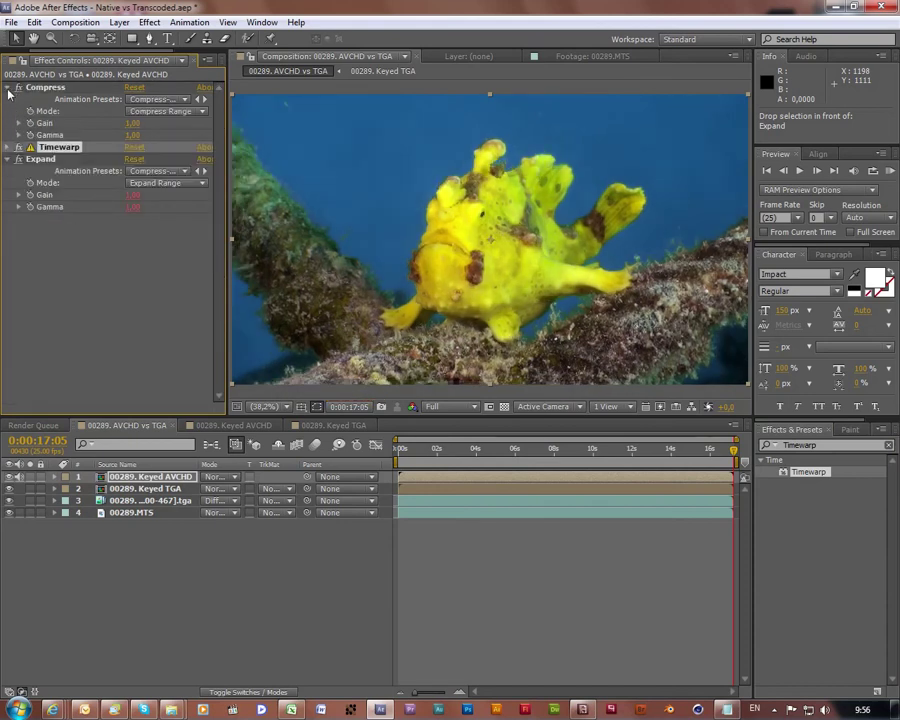
click(8, 88)
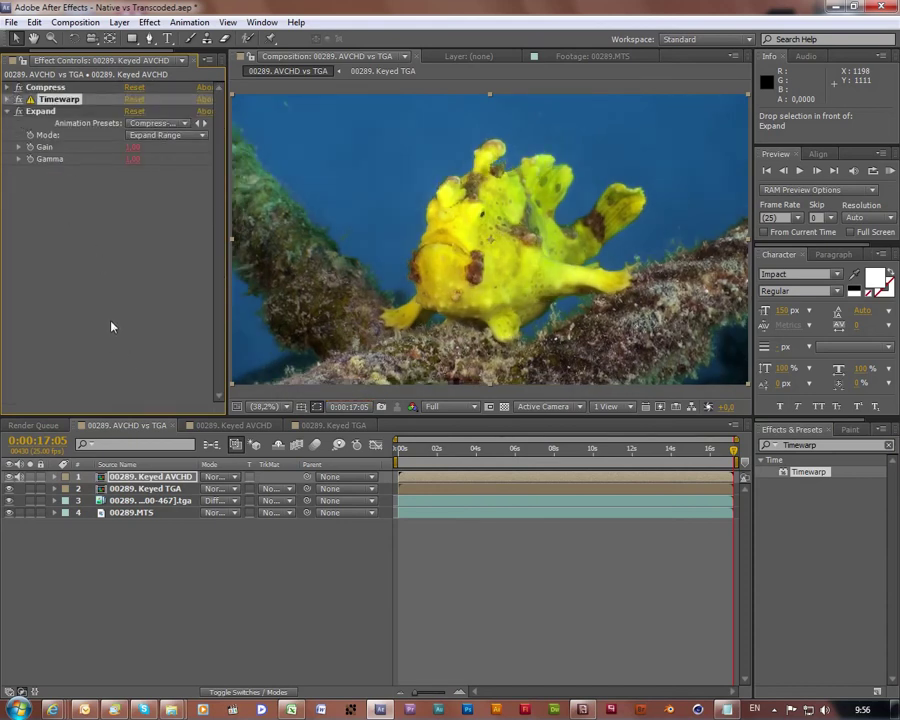
click(8, 111)
click(32, 88)
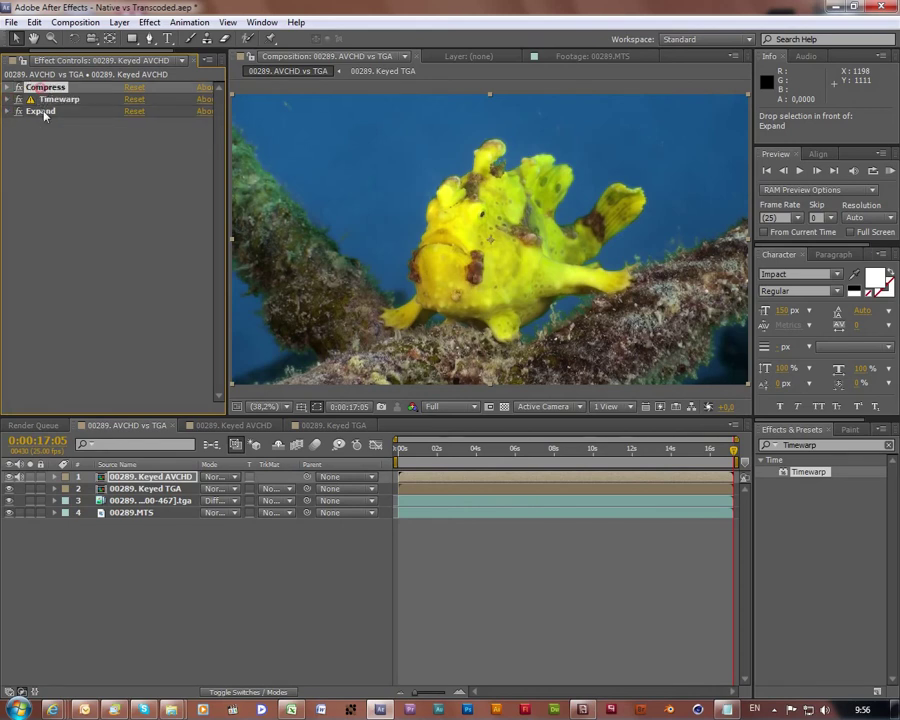
shift+click(43, 113)
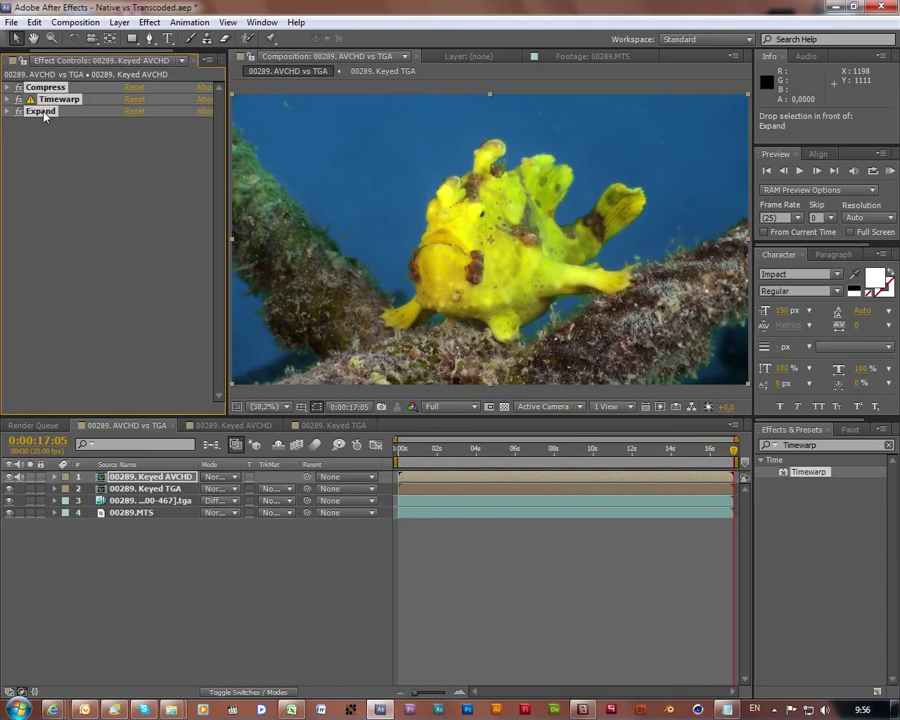
mouse_move(43, 115)
mouse_down()
mouse_move(111, 266)
mouse_move(128, 346)
mouse_move(102, 325)
mouse_move(48, 176)
mouse_move(44, 112)
mouse_up()
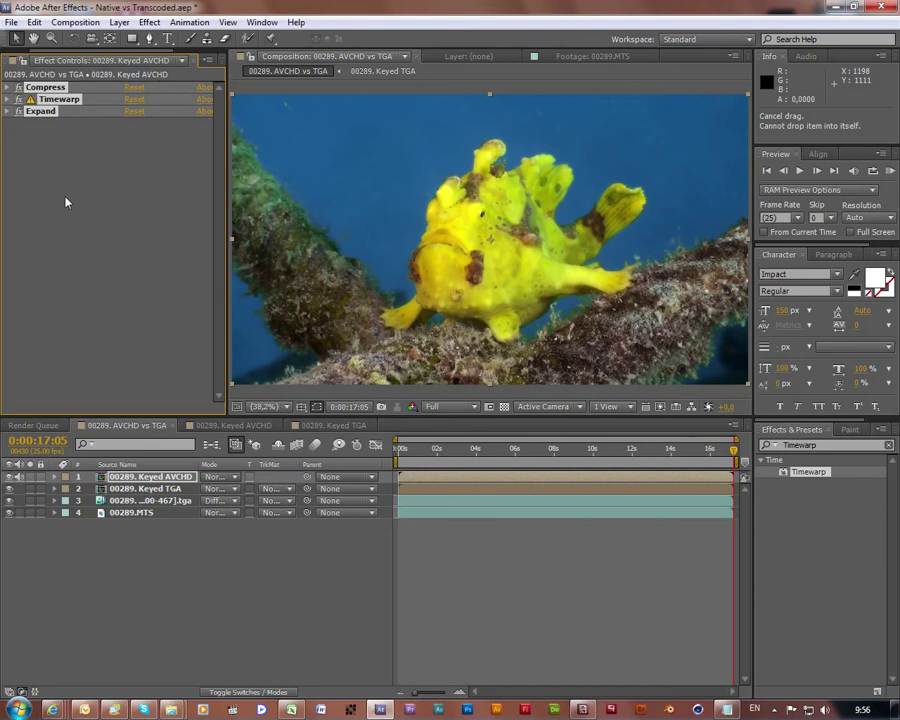
Paste the Compress, Timewarp and Expand effects onto the Keyed TGA layer.
click(145, 488)
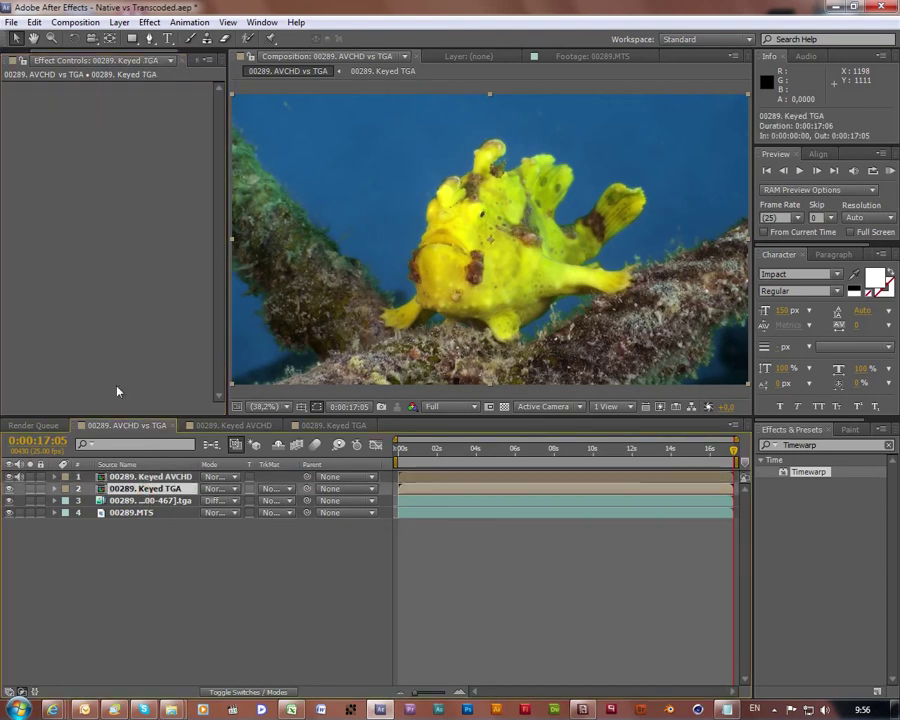
click(98, 224)
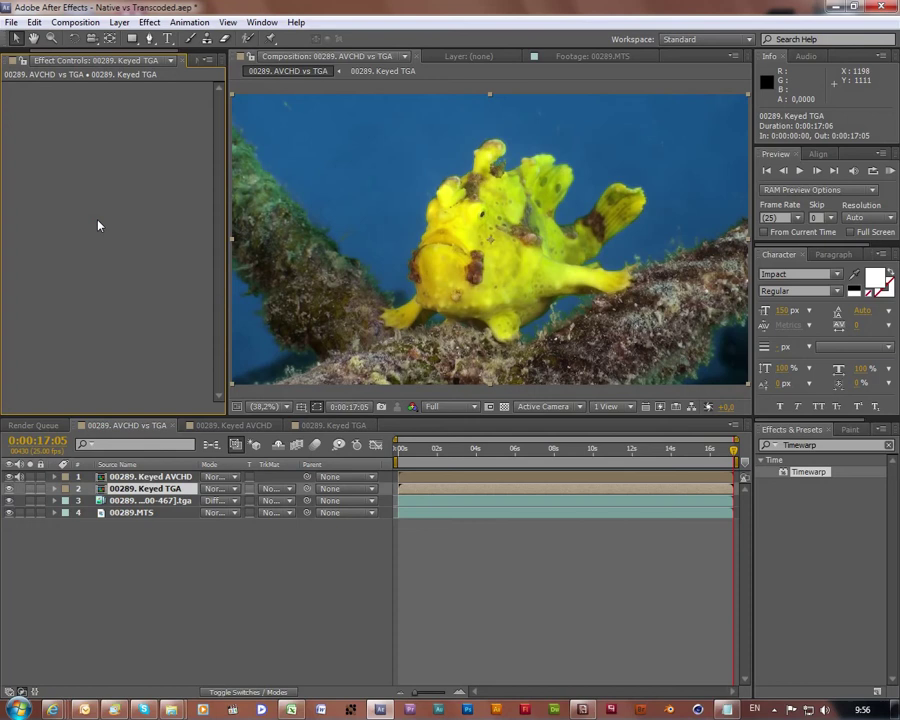
key(ctrl+v)
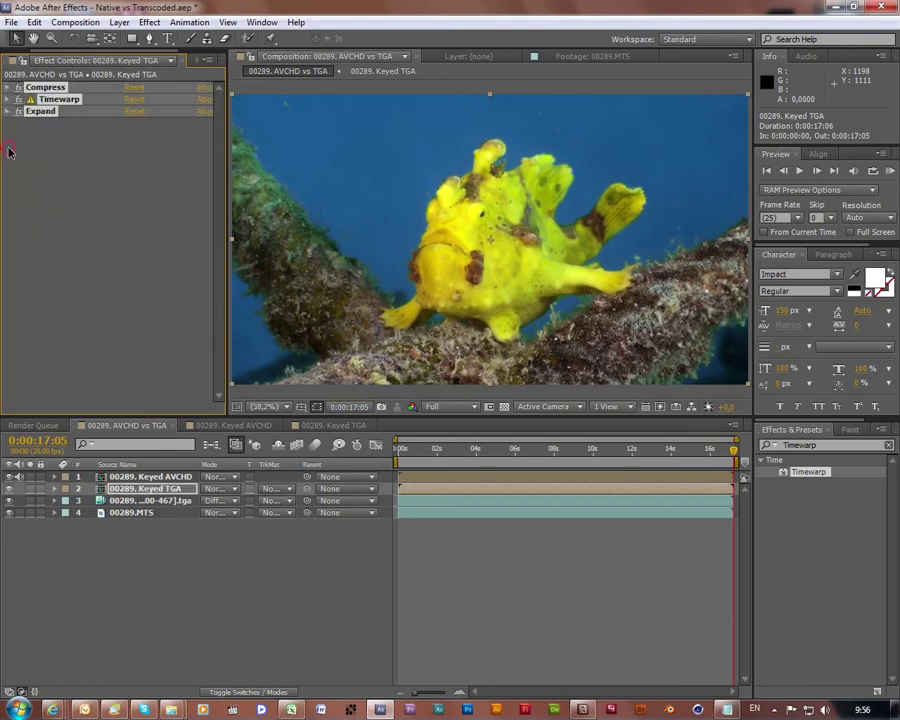
key(ctrl+grave)
click(125, 378)
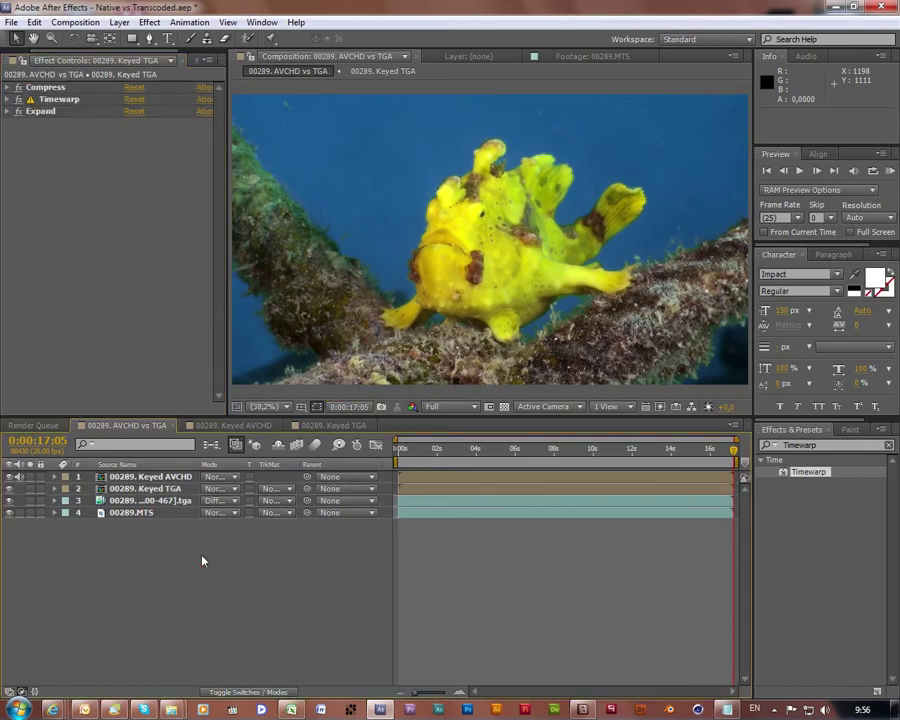
Set Keyed AVCHD to Difference blending and maximize the Composition panel.
click(236, 477)
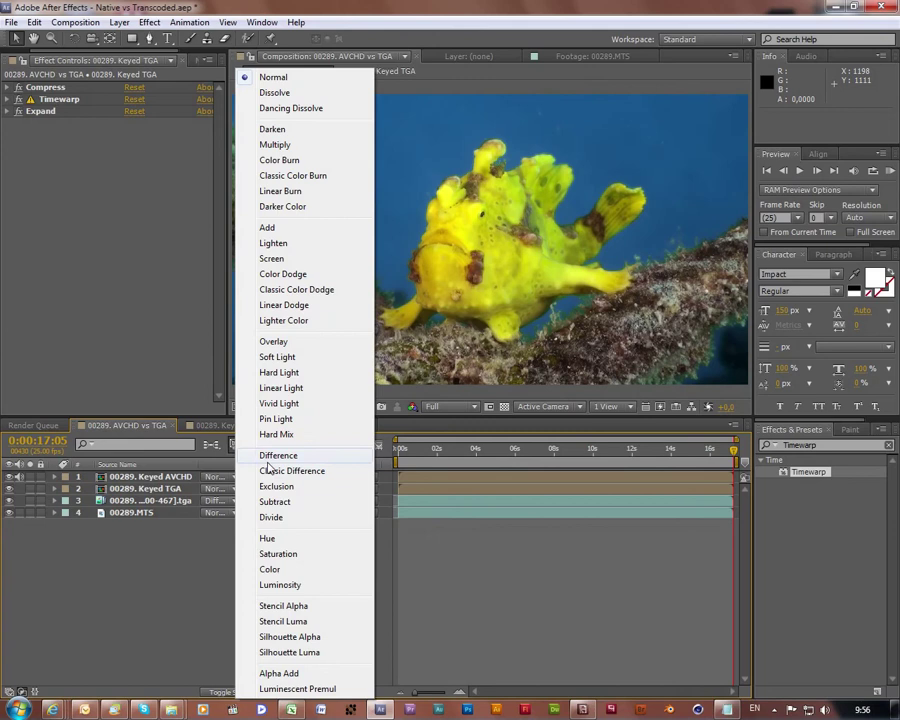
click(269, 457)
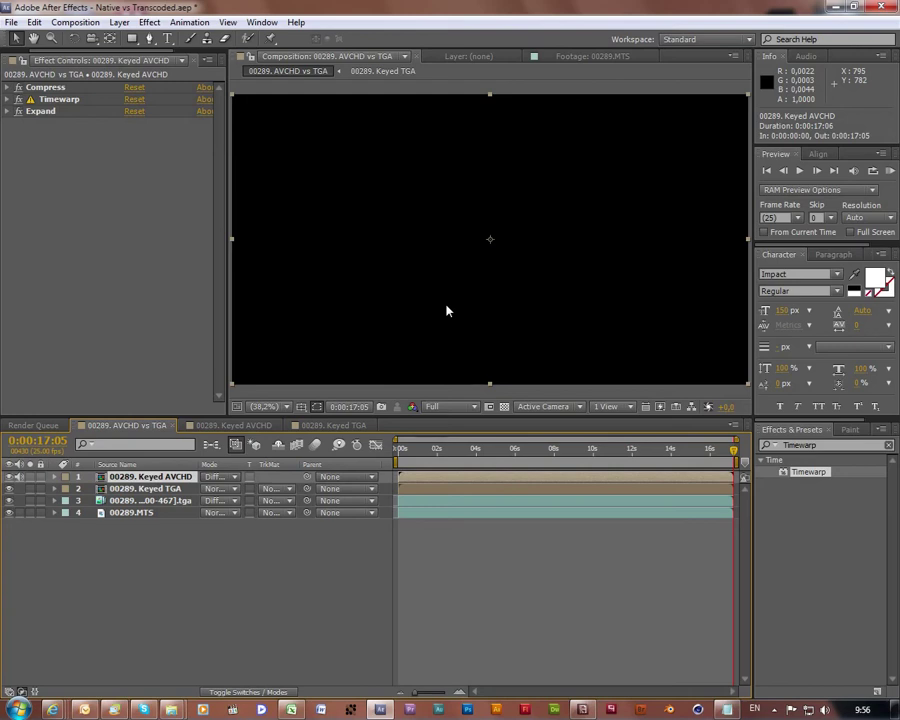
key(grave)
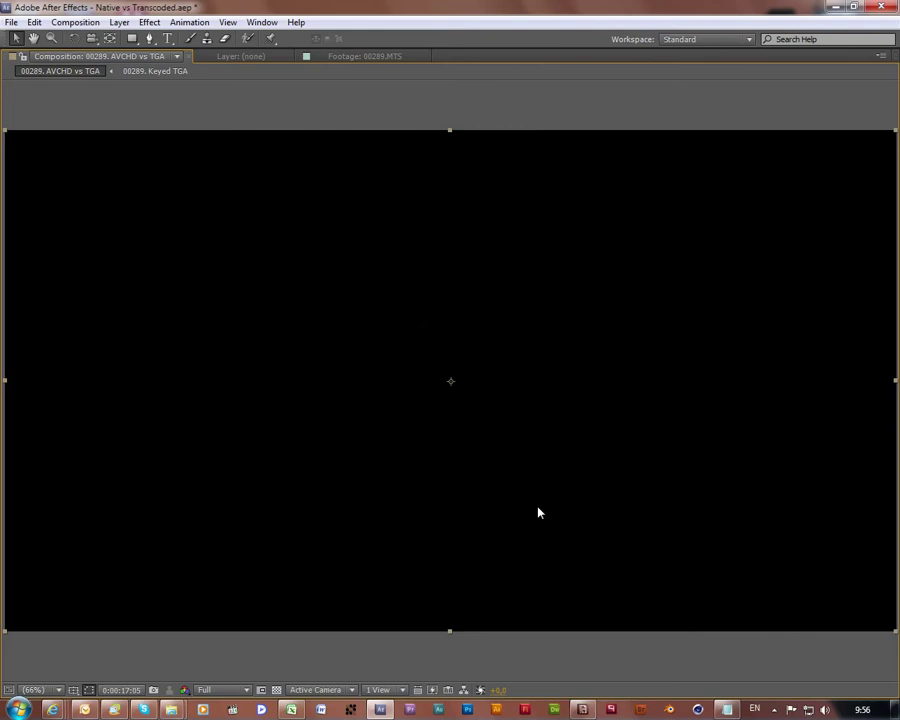
Restore the panel layout and scrub the black comp back to 0:00:00:00.
key(grave)
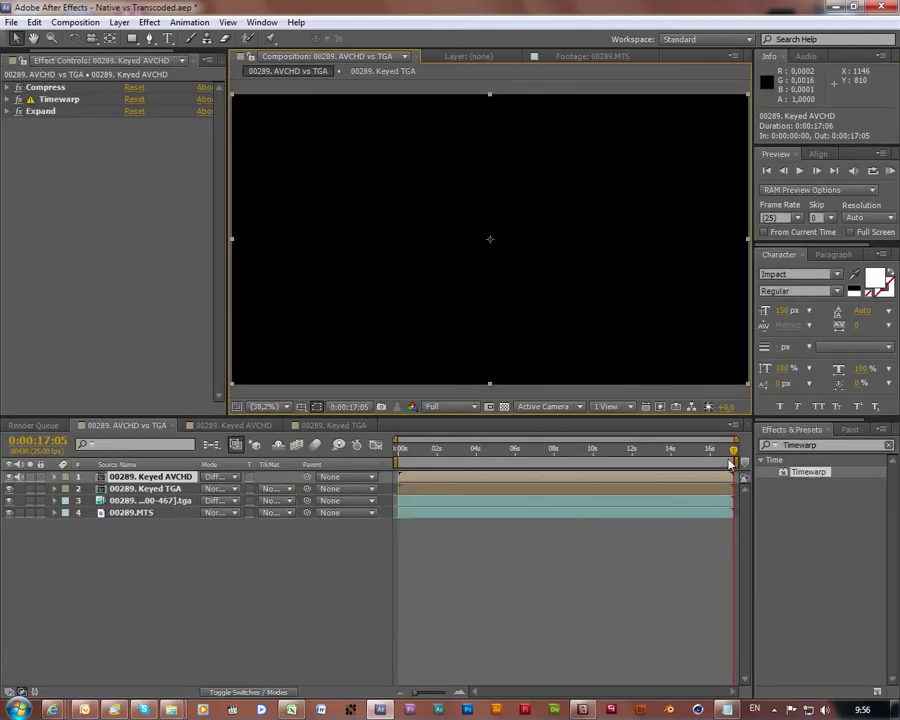
drag(737, 453, 398, 455)
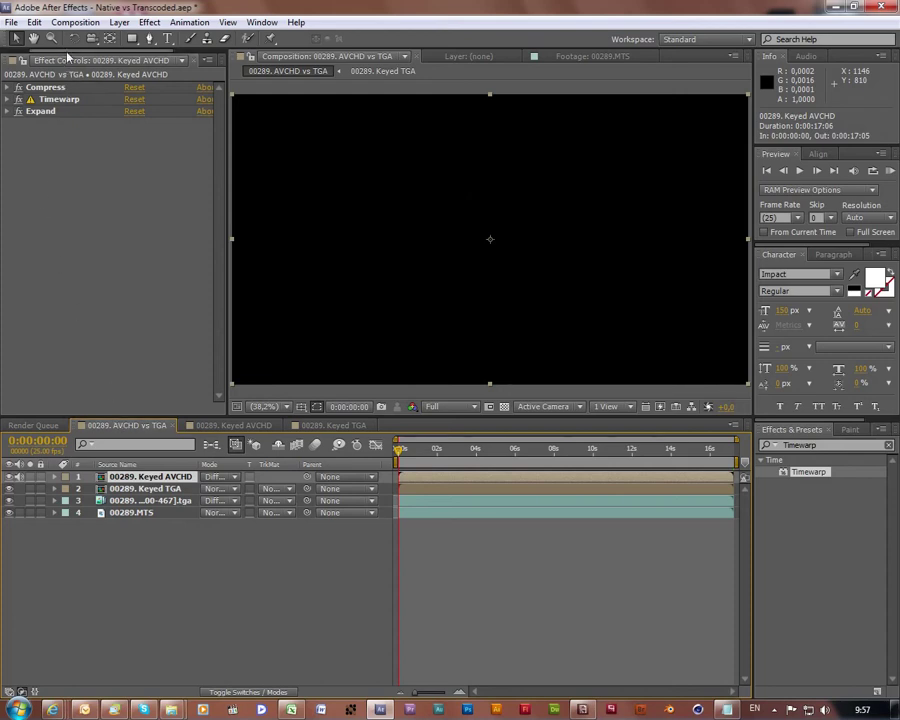
Switch to the Project panel and turn on Linearize Working Space in the 32 bpc project settings.
scroll(14, 60, up, 2)
click(14, 60)
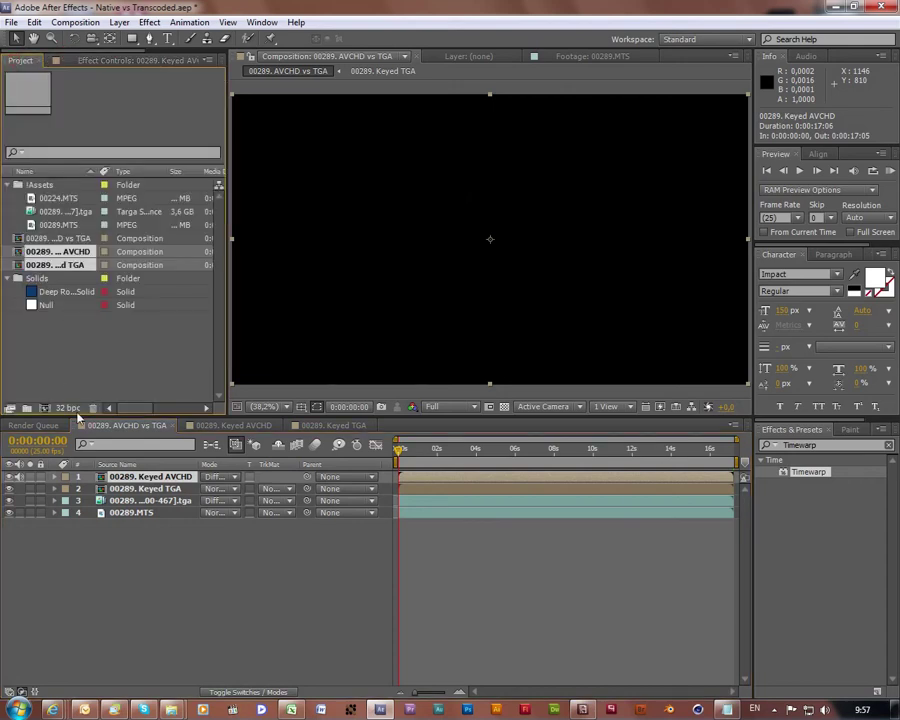
click(67, 409)
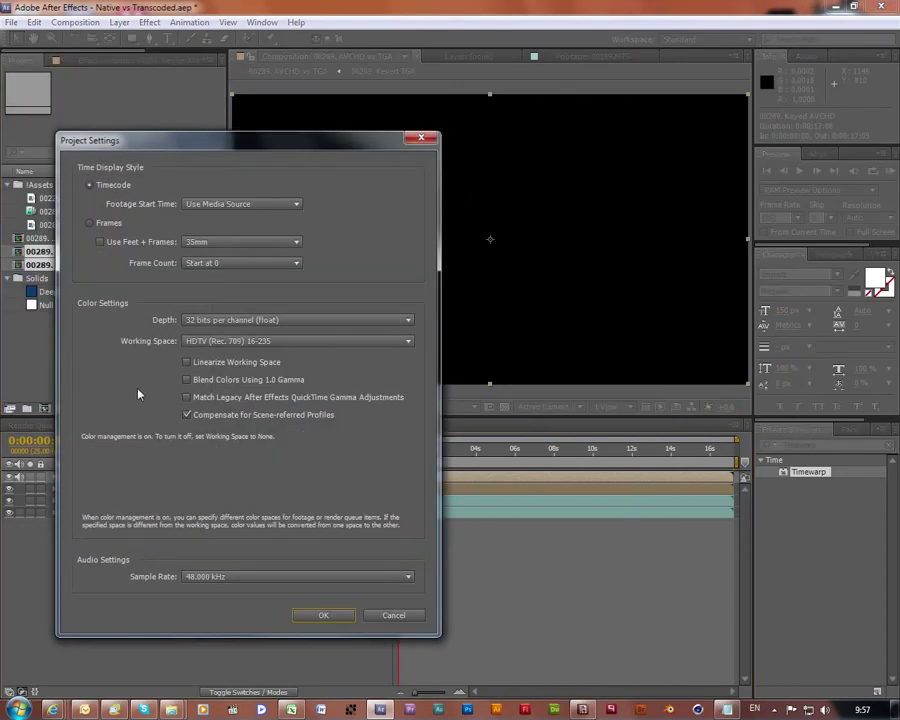
click(187, 362)
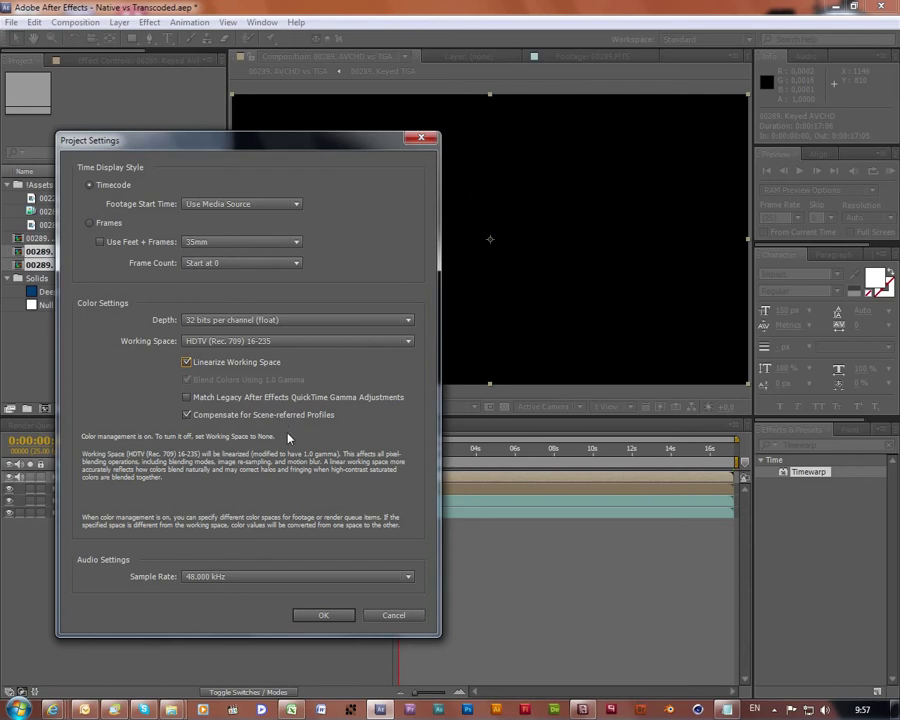
click(323, 615)
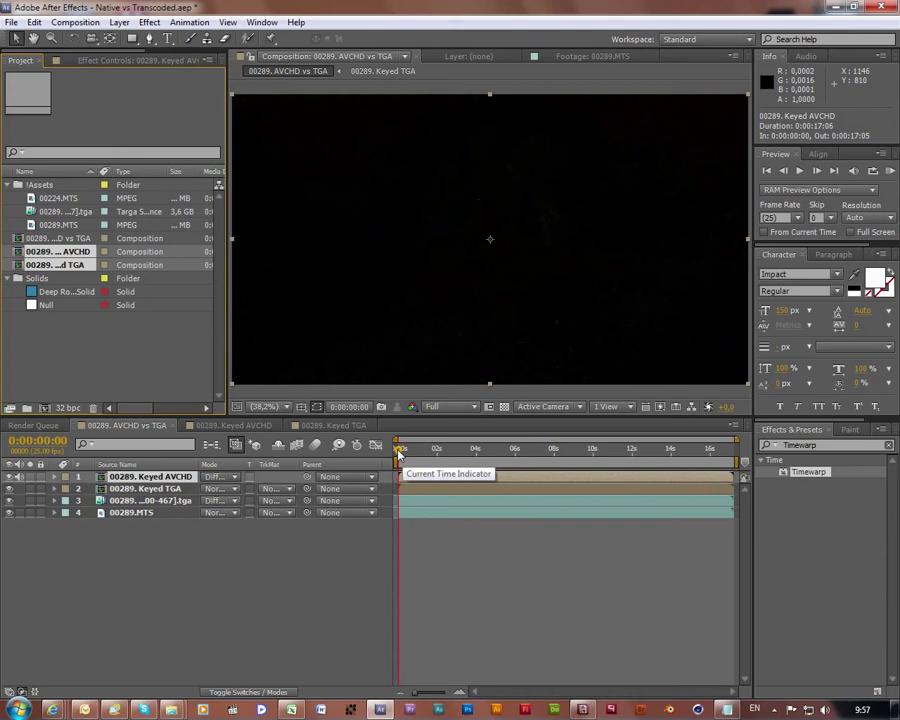
Scrub to 0:00:09:00 and inspect the near-black Difference result in a maximized viewer.
drag(399, 456, 469, 463)
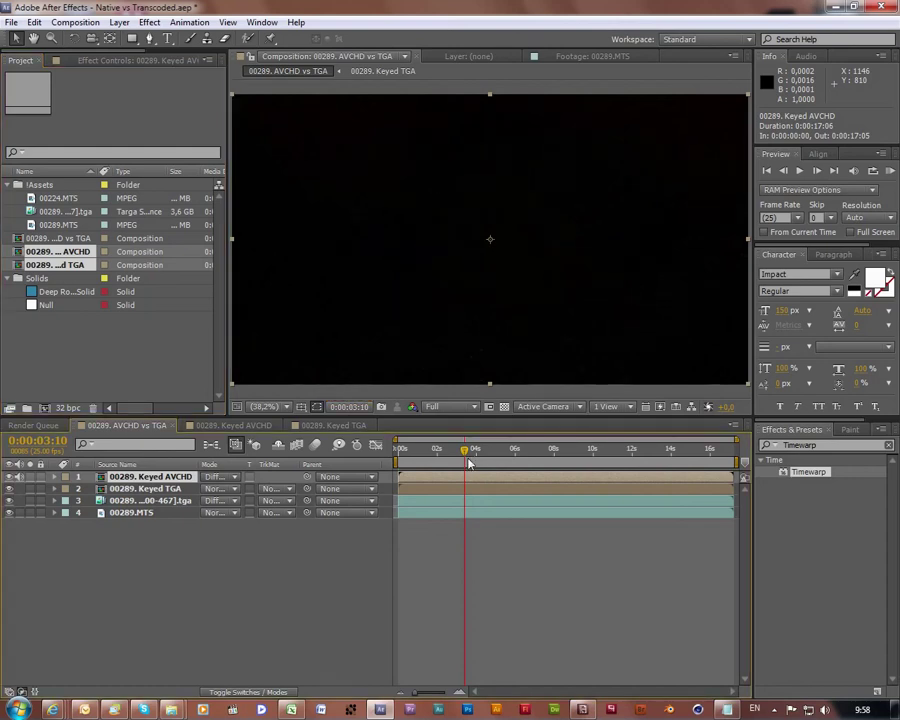
drag(464, 452, 578, 475)
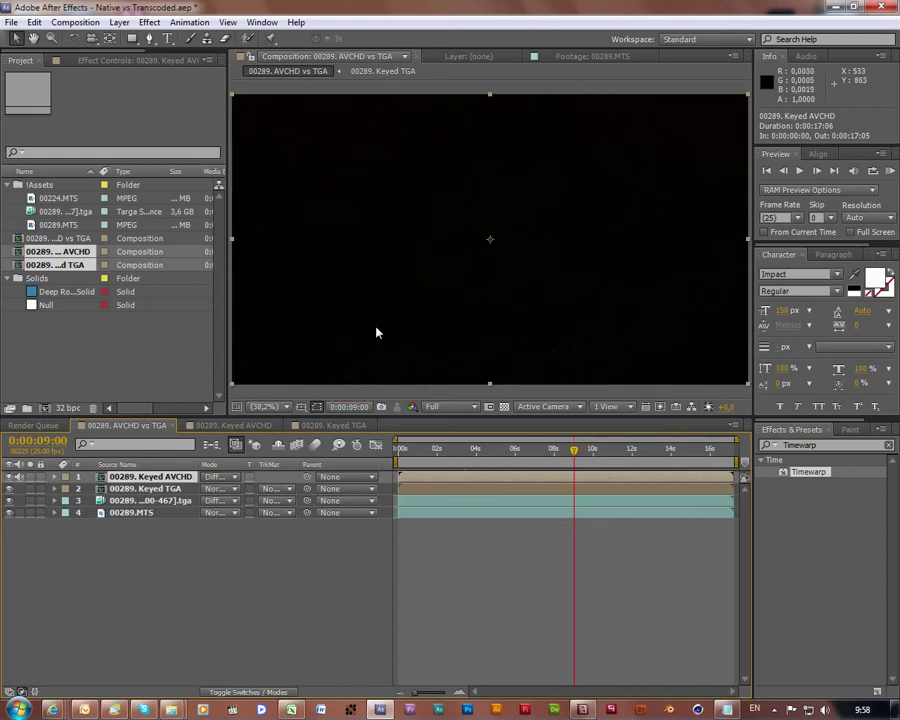
key(grave)
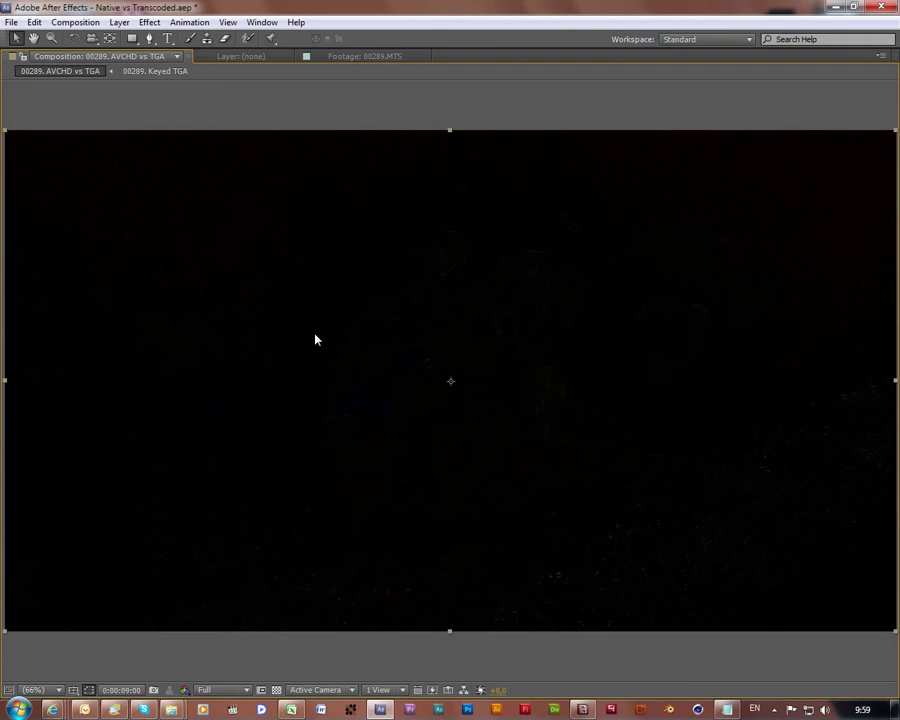
key(grave)
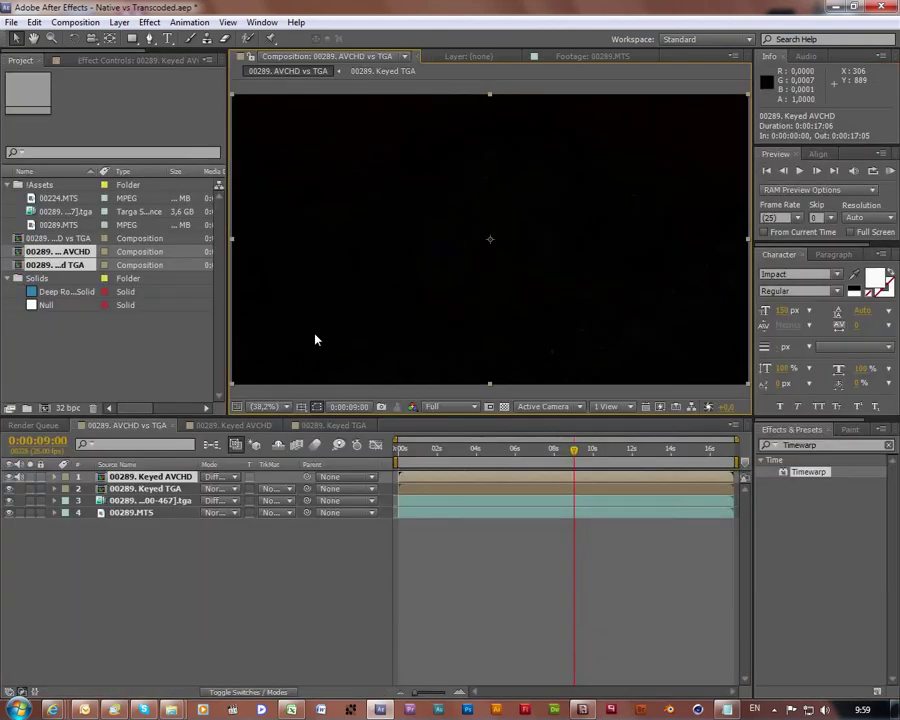
Turn off Linearize Working Space in the 32 bpc project settings so the Difference comp renders solid black.
click(75, 409)
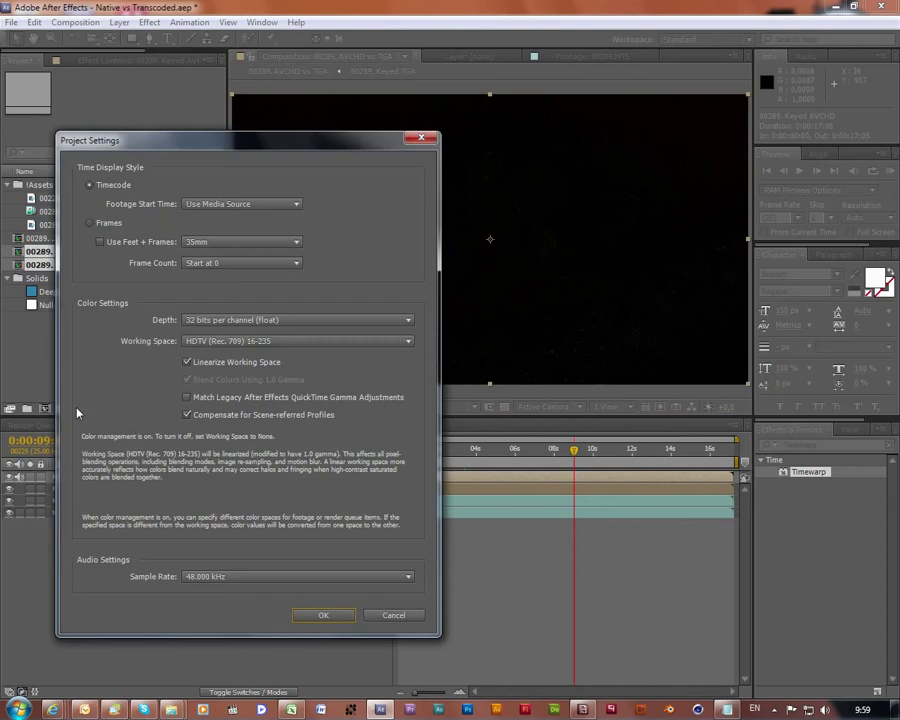
click(185, 363)
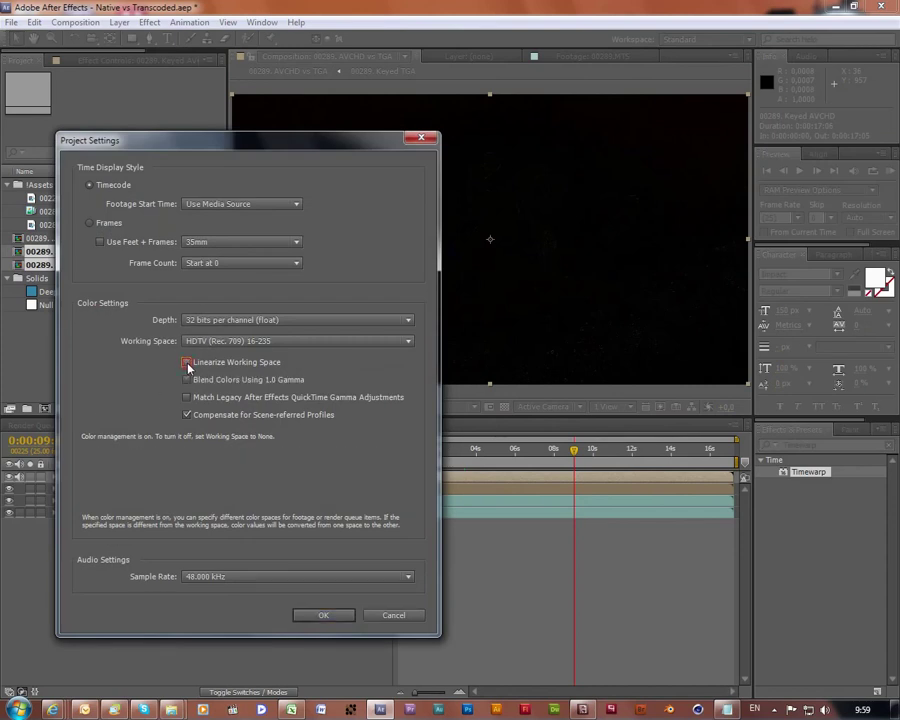
click(324, 615)
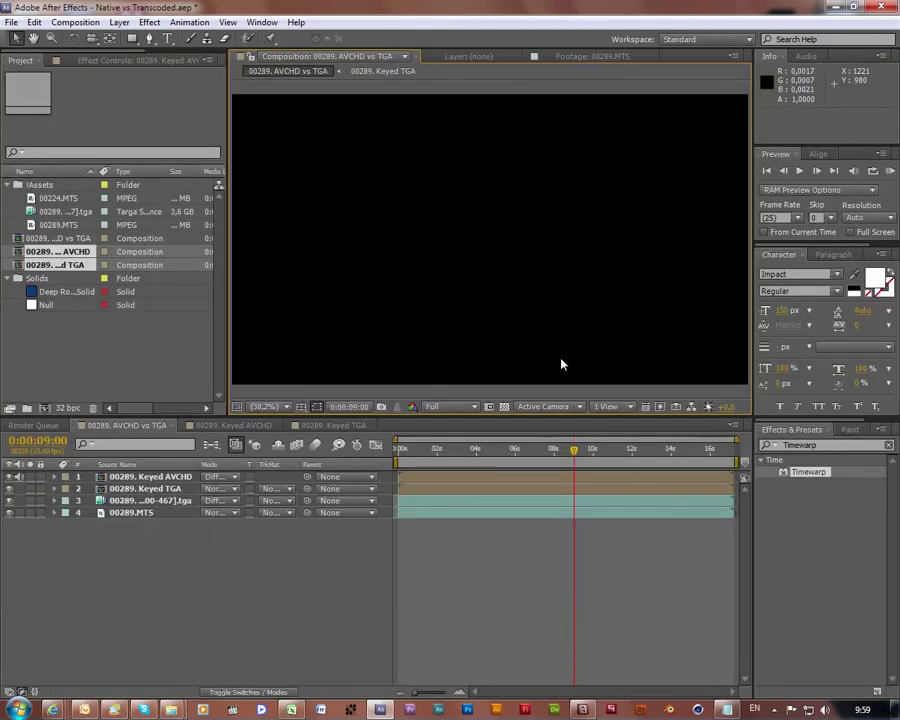
Show the Render Queue listing AVCHD.mp4 (15 Min, 57 Sec) and TGA.mp4 (11 Min, 23 Sec).
click(35, 425)
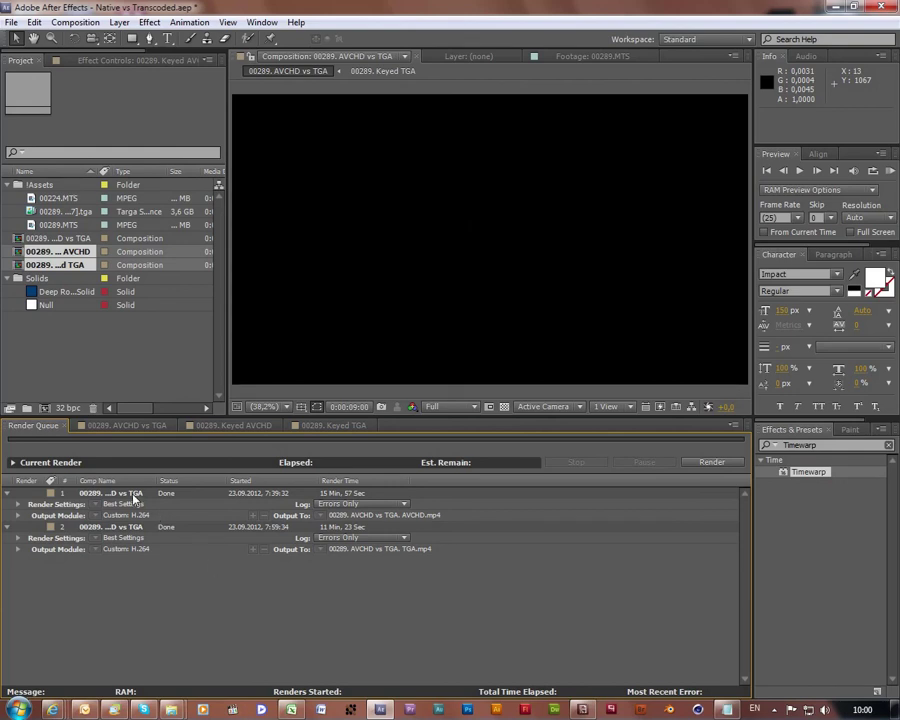
click(134, 495)
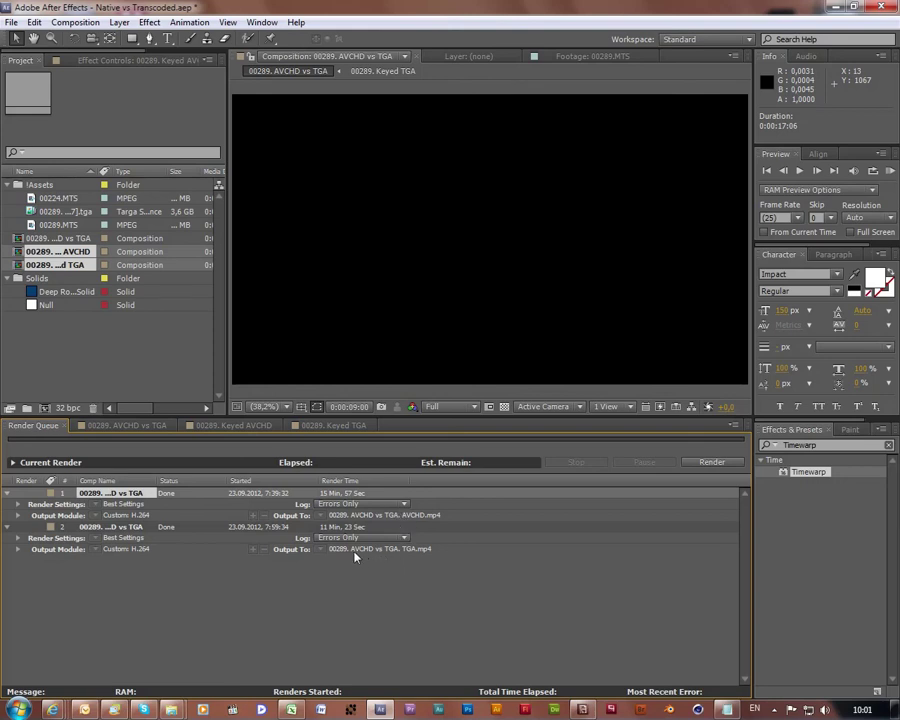
click(278, 531)
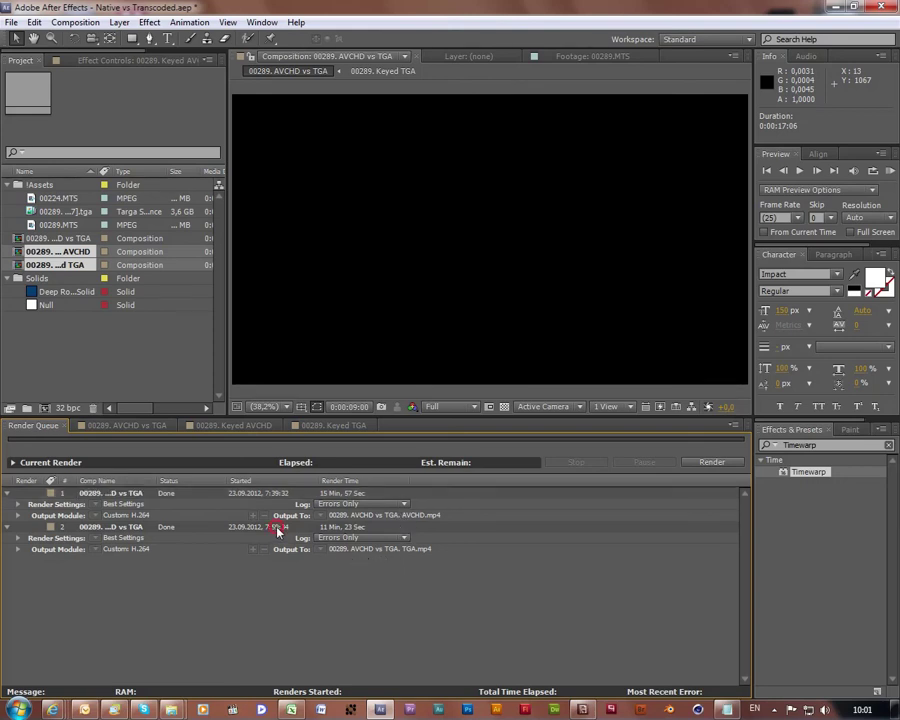